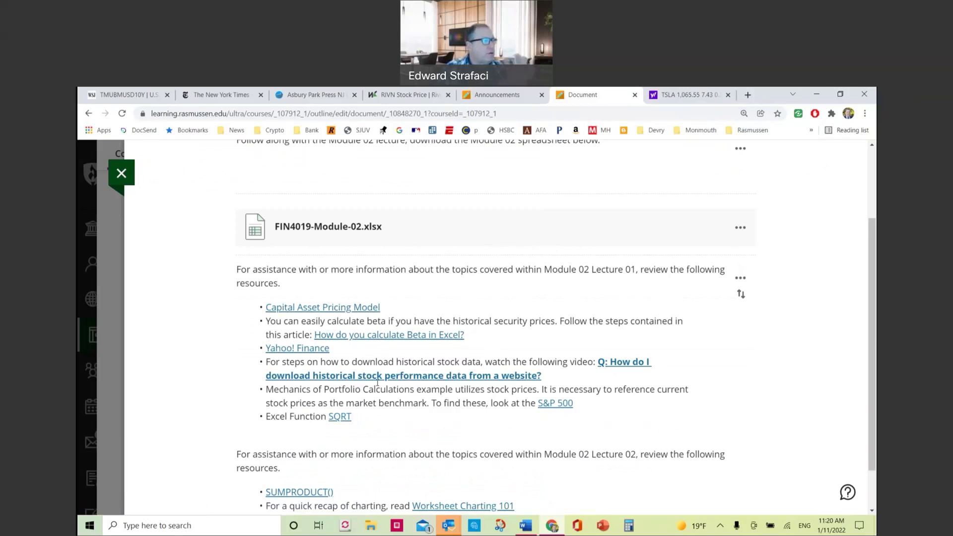
Step: Open the Efficient Frontier resource listed for Module 02 Lecture 02, view its definition, and close it
scroll(382, 384, down, 1)
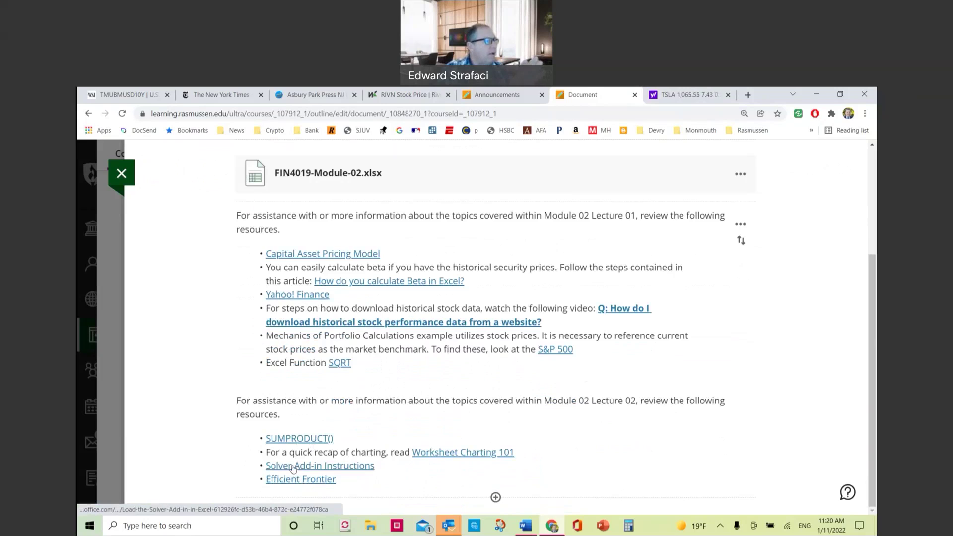
click(299, 479)
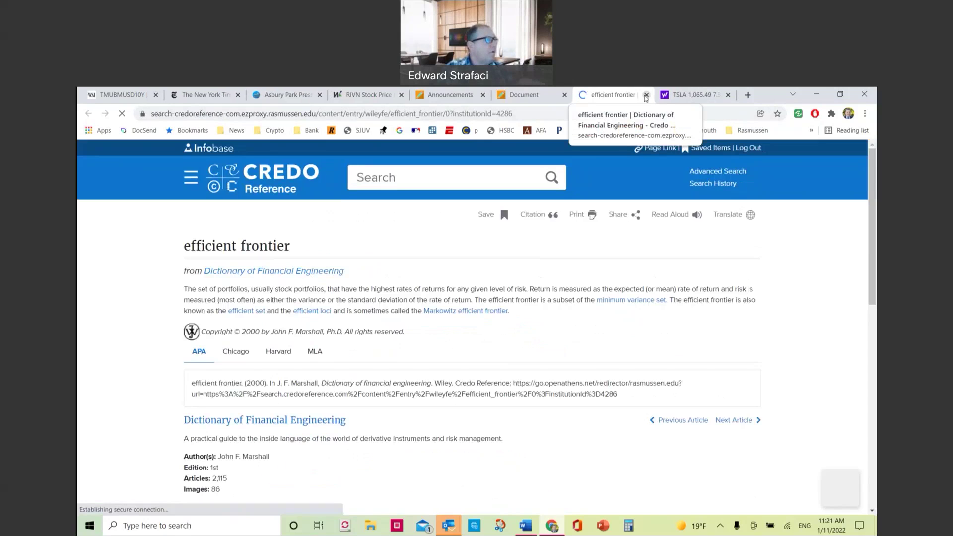
click(647, 95)
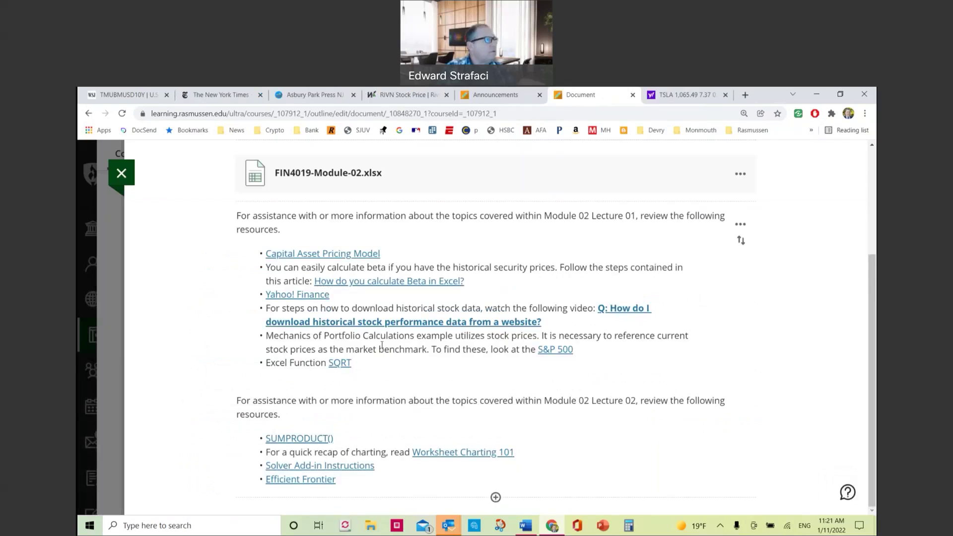
Step: Download FIN4019-Module-02.xlsx from the lecture resources and open it in Excel, maximized and enabled for editing
scroll(247, 321, up, 3)
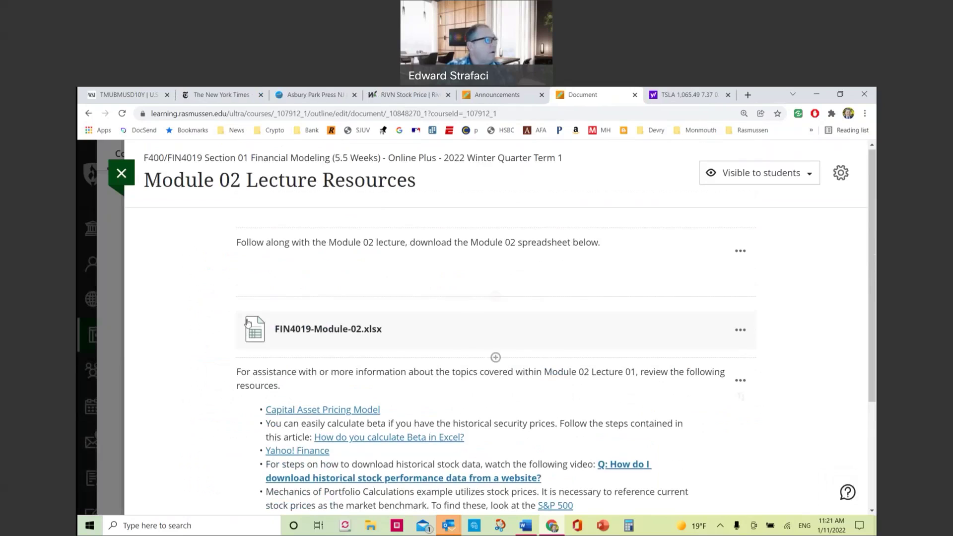
click(741, 330)
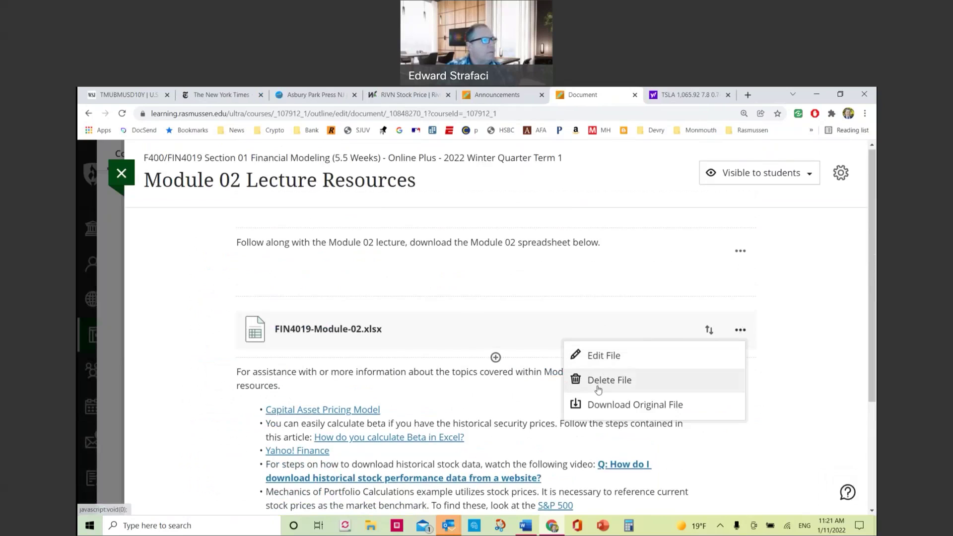
click(620, 404)
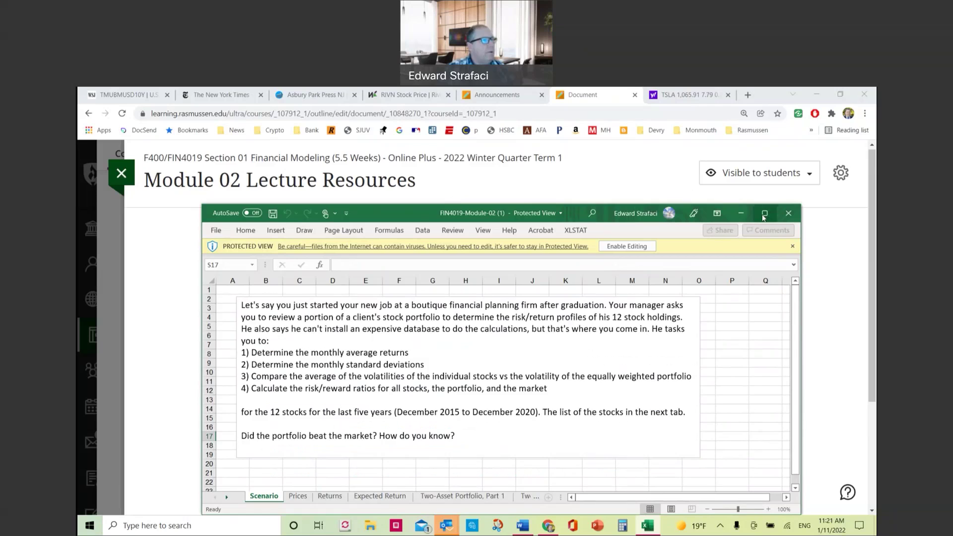
click(764, 214)
click(522, 131)
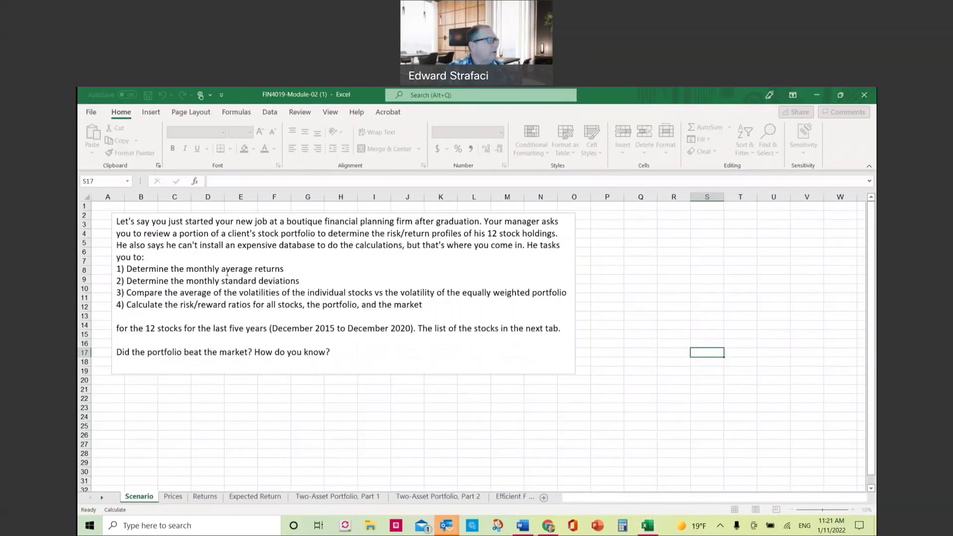
Step: Review the Scenario, Prices and Returns sheets, including the full range of monthly stock data
scroll(180, 404, down, 2)
click(171, 496)
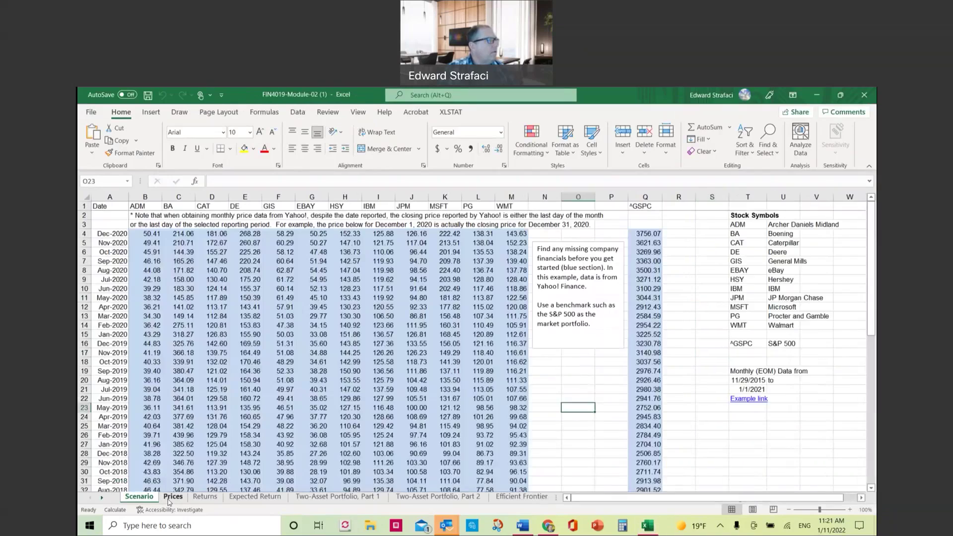
scroll(268, 414, down, 6)
scroll(269, 414, up, 6)
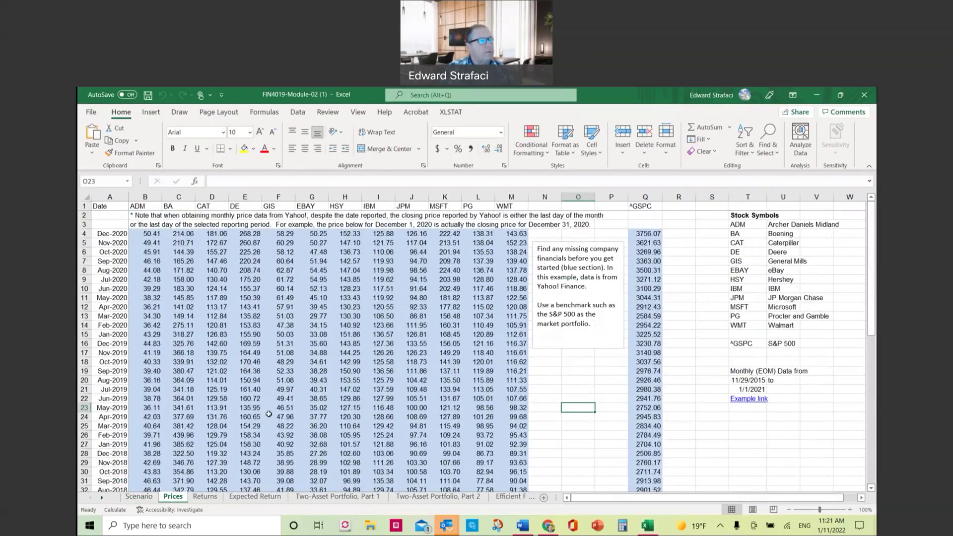
scroll(269, 413, down, 8)
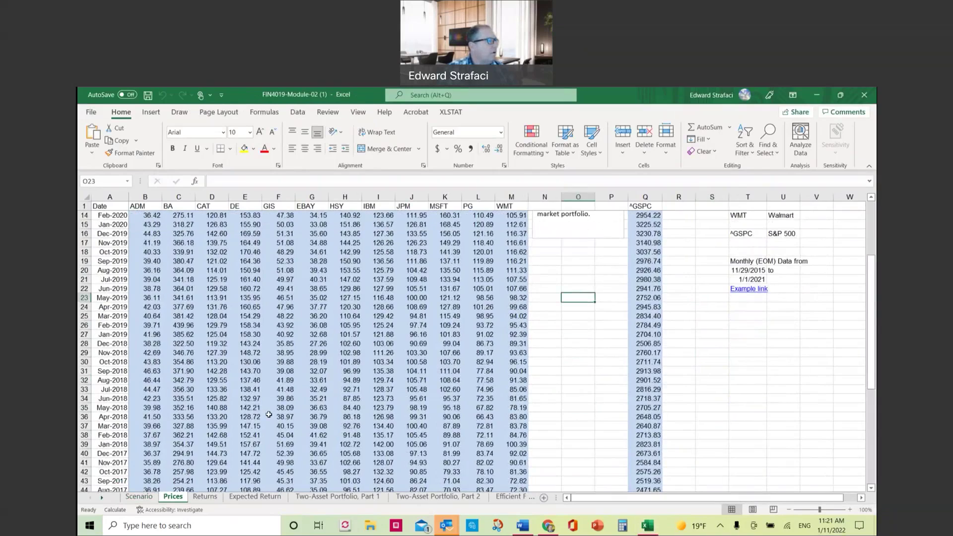
click(206, 497)
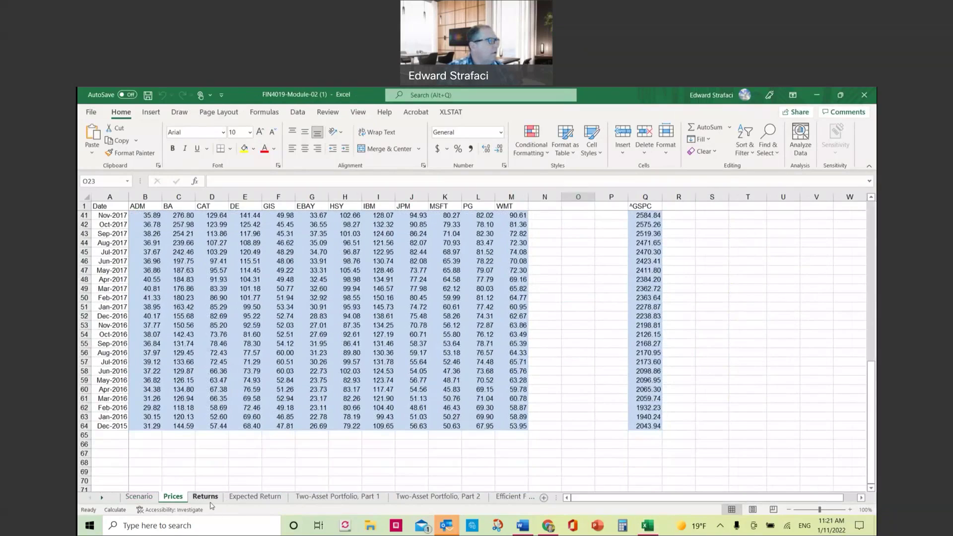
scroll(217, 455, up, 5)
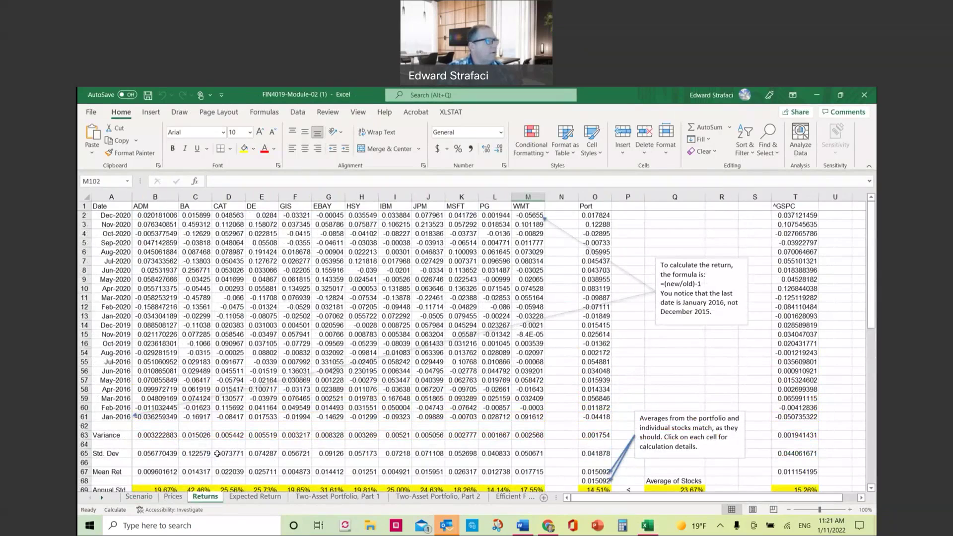
Step: Review the Expected Return sheet, both Two-Asset Portfolio sheets with the part 1 chart, and the Efficient Frontier sheet
click(247, 498)
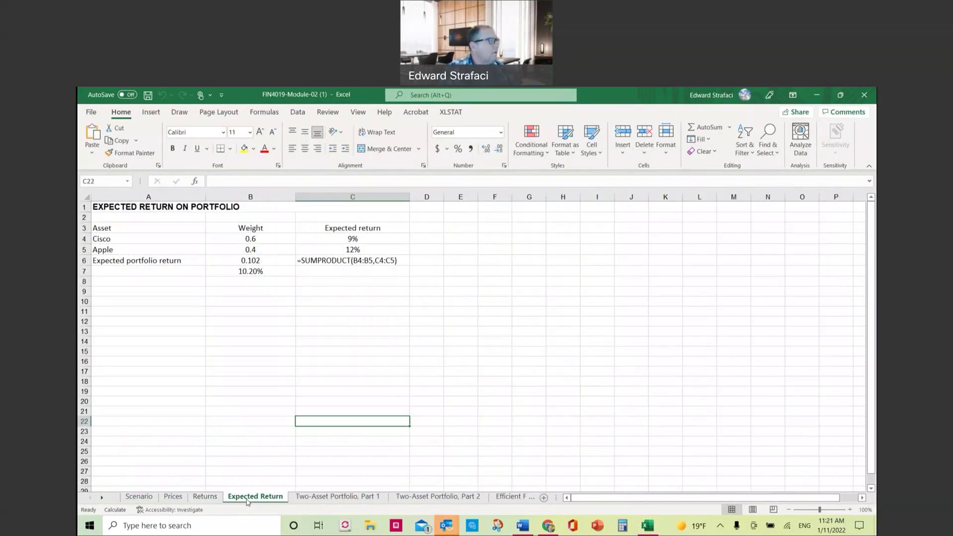
click(300, 497)
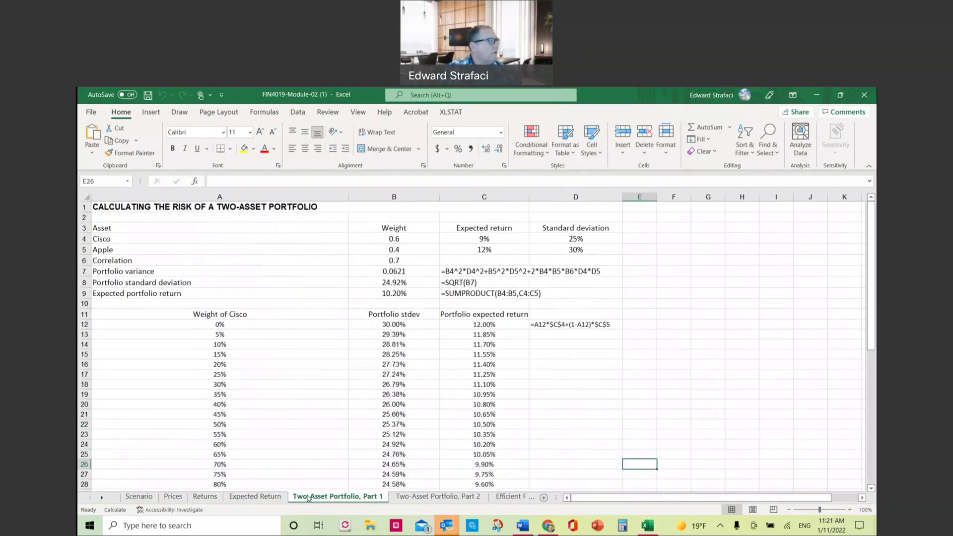
scroll(386, 421, down, 6)
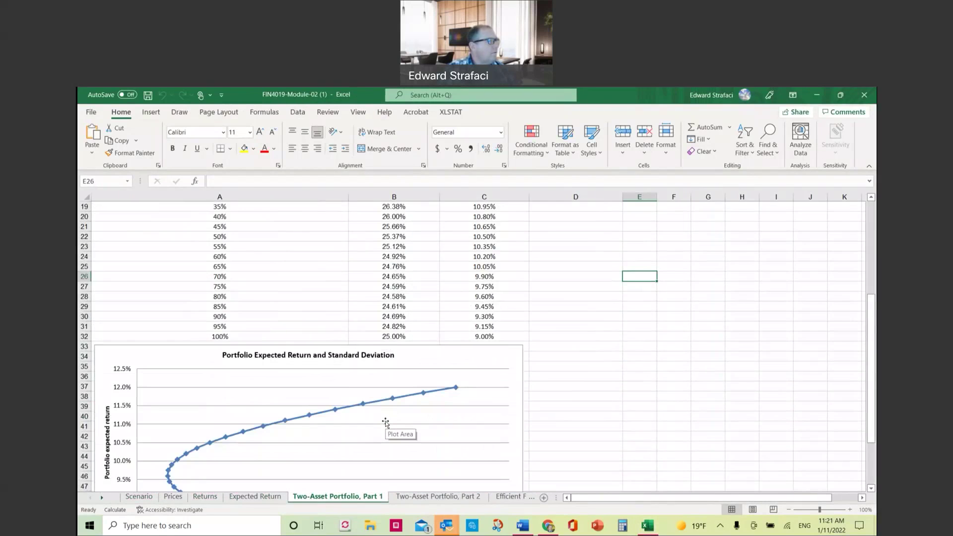
scroll(387, 424, up, 4)
click(423, 498)
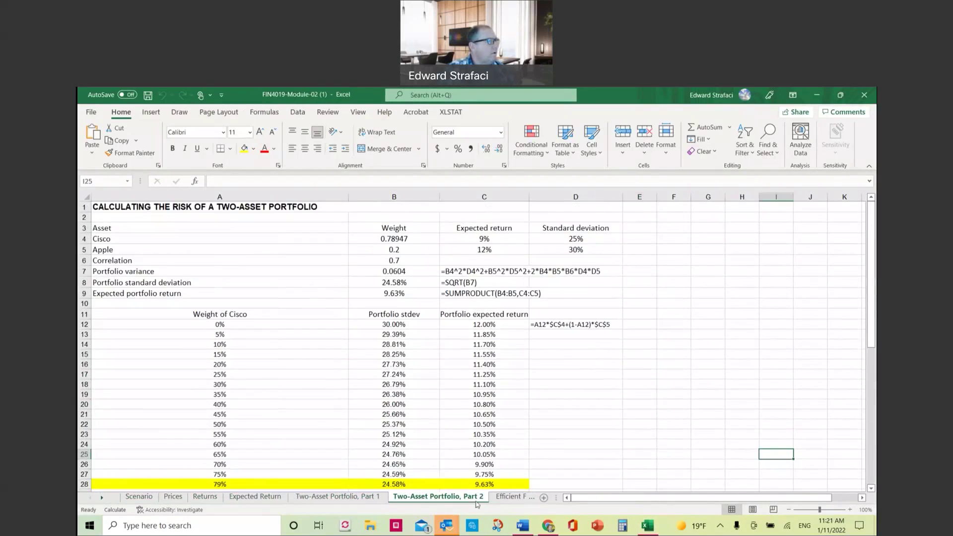
click(508, 499)
scroll(491, 435, up, 5)
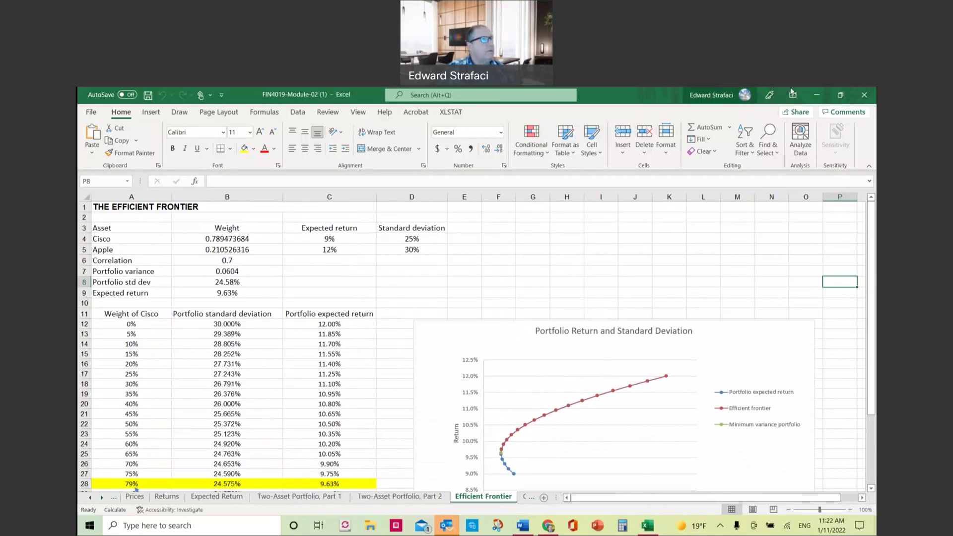
Step: Return to the course in the browser and open the "Week 2 Example-For review only." document from the course content
click(816, 94)
click(121, 174)
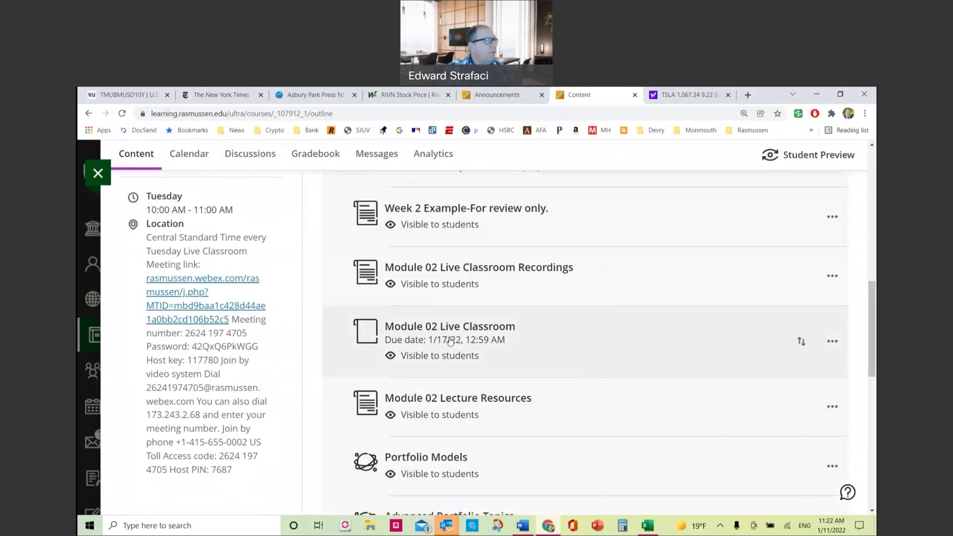
scroll(447, 330, up, 2)
click(442, 316)
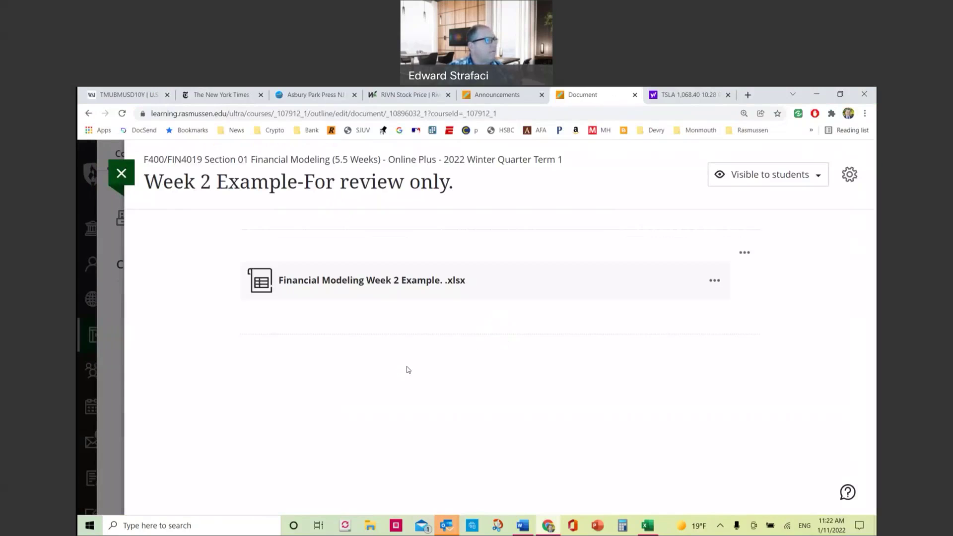
Step: Download the Financial Modeling Week 2 Example workbook and open it in Excel with editing enabled
click(714, 281)
click(672, 316)
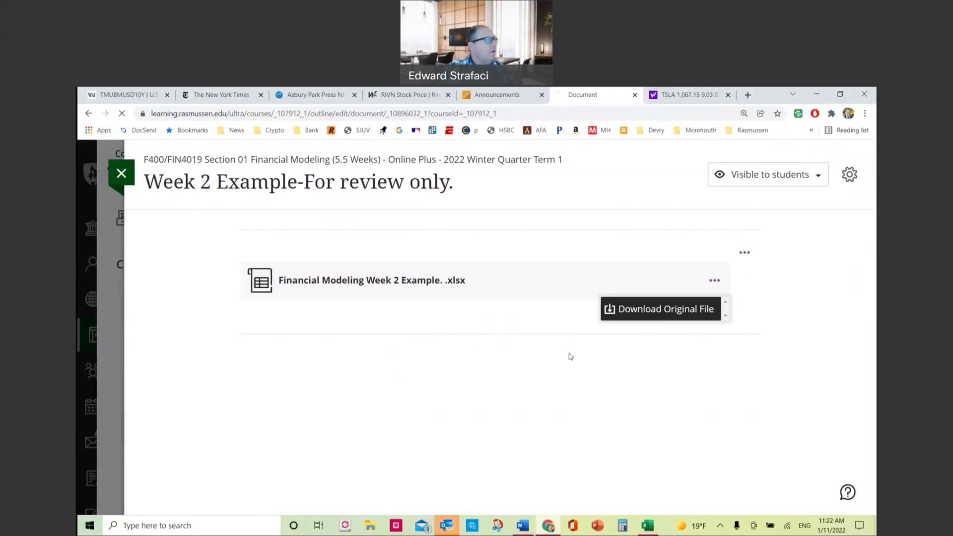
click(136, 502)
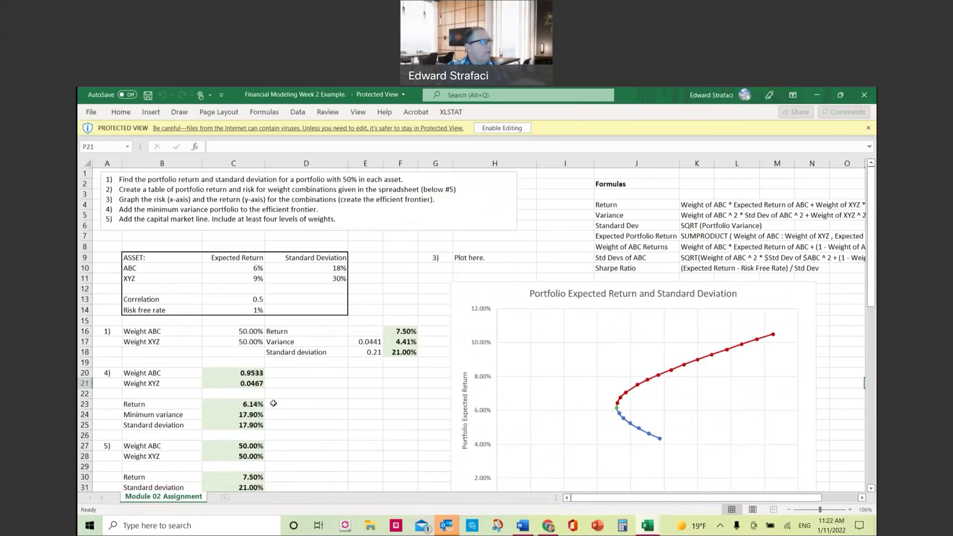
click(501, 128)
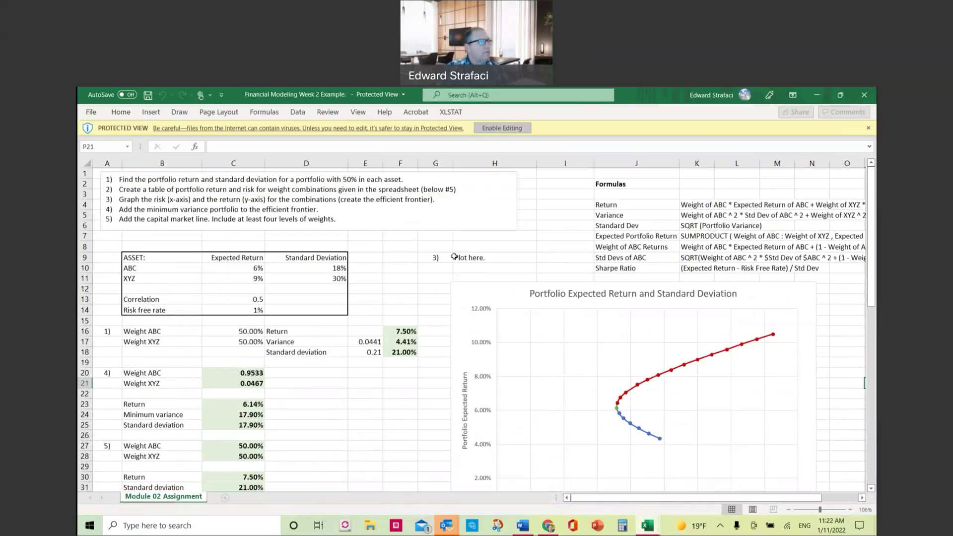
Step: Look over the Module 02 Assignment sheet's asset data, portfolio calculations and expected return chart
scroll(449, 270, down, 5)
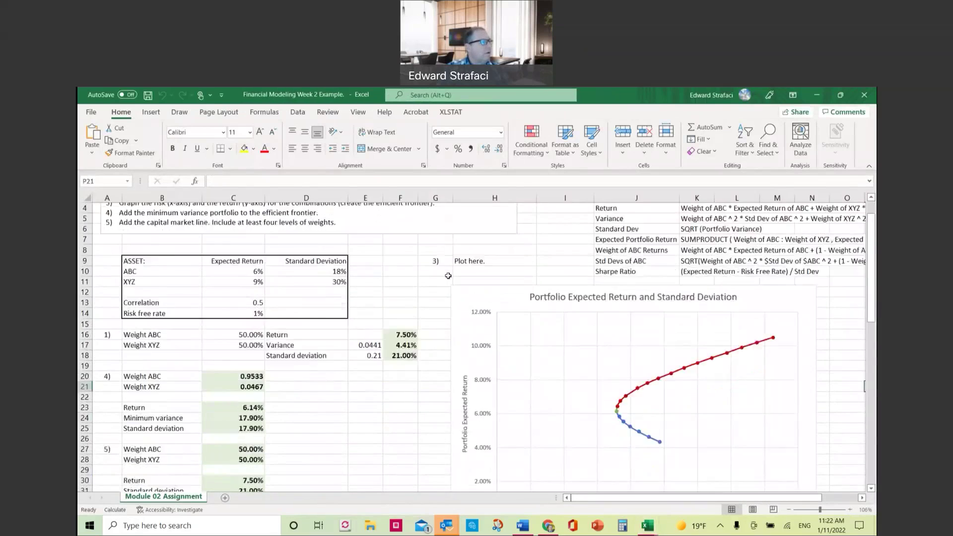
scroll(448, 276, down, 3)
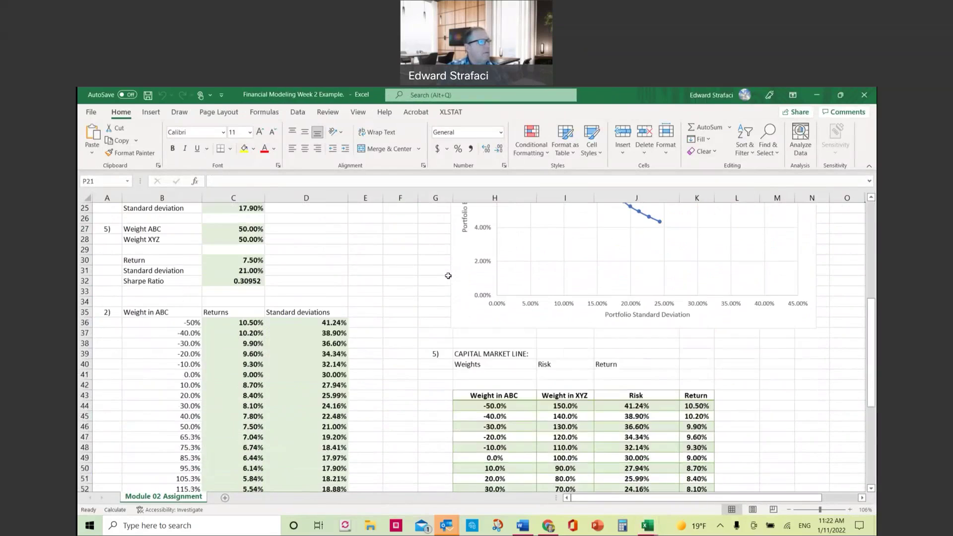
scroll(448, 276, up, 5)
scroll(448, 276, down, 3)
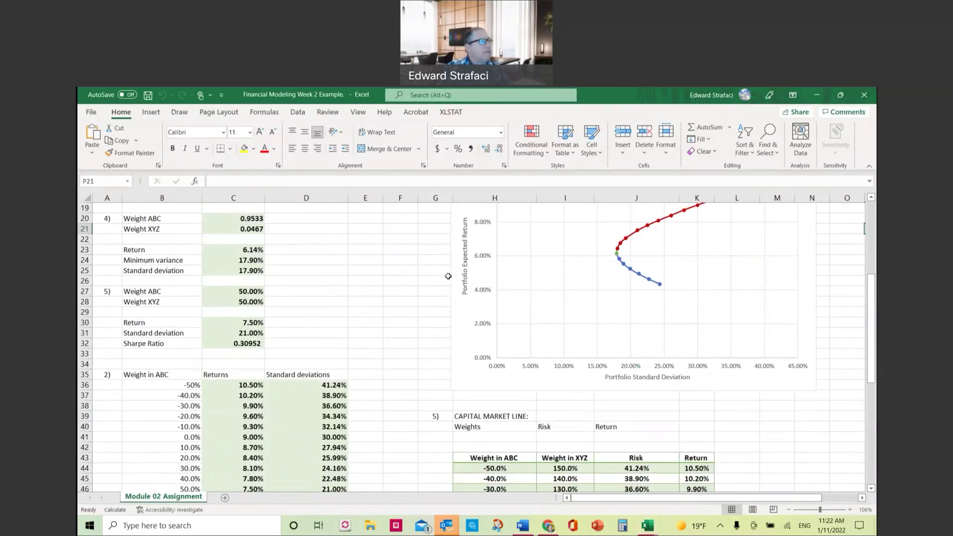
scroll(448, 276, up, 4)
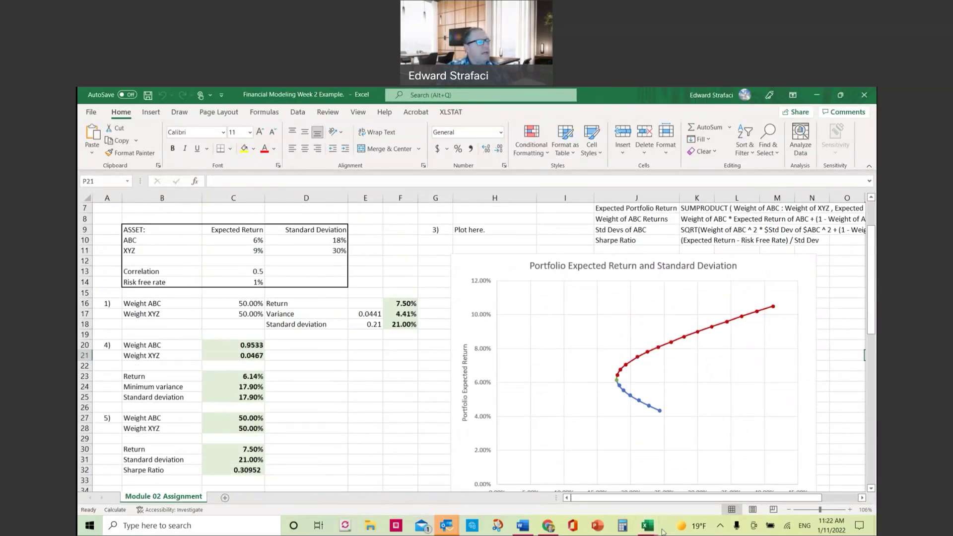
Step: Compare the Efficient Frontier sheet of FIN4019-Module-02 with the Week 2 example by switching between the two workbooks
mouse_move(656, 530)
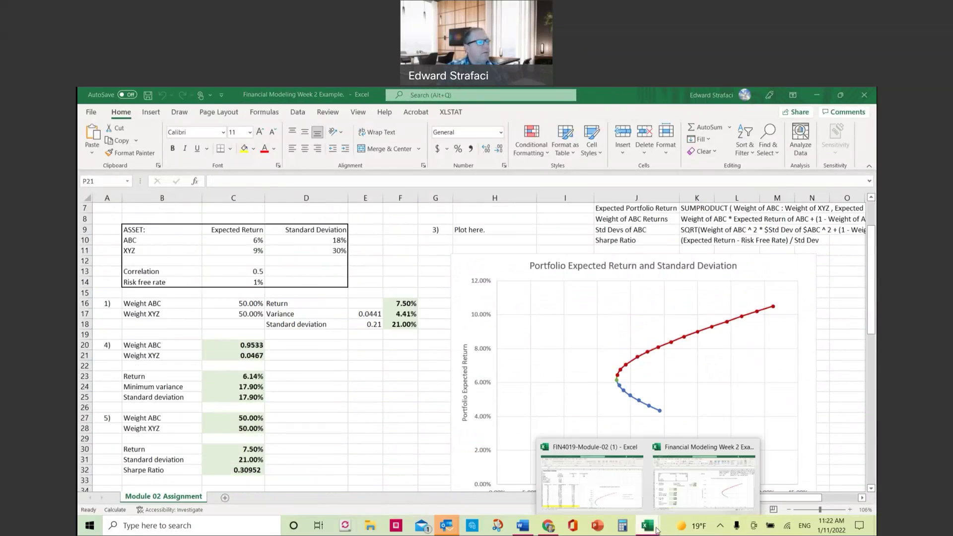
click(624, 501)
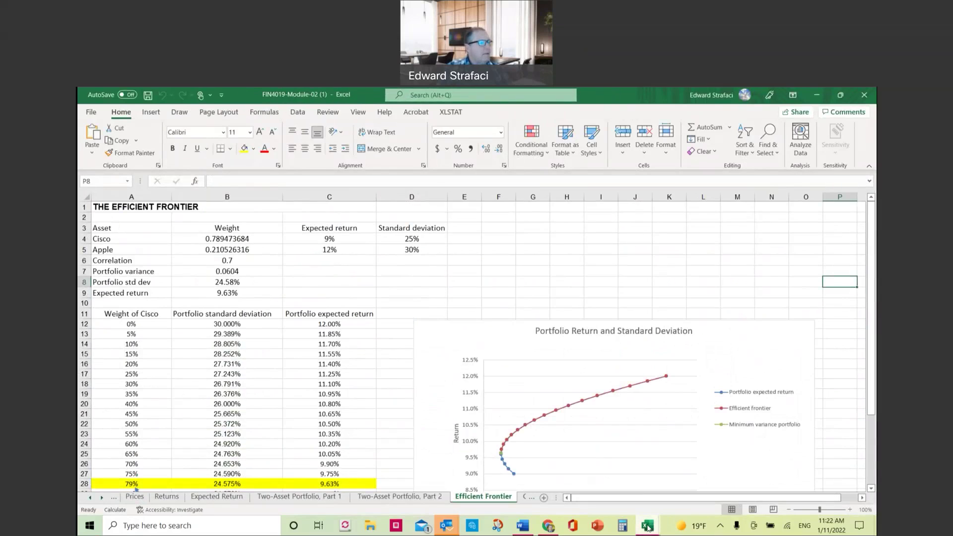
mouse_move(656, 527)
click(699, 510)
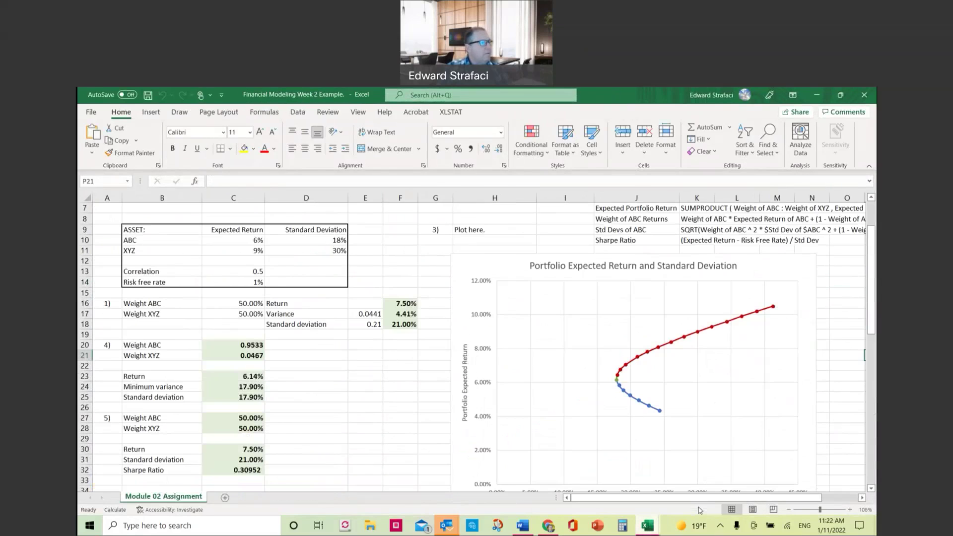
mouse_move(648, 526)
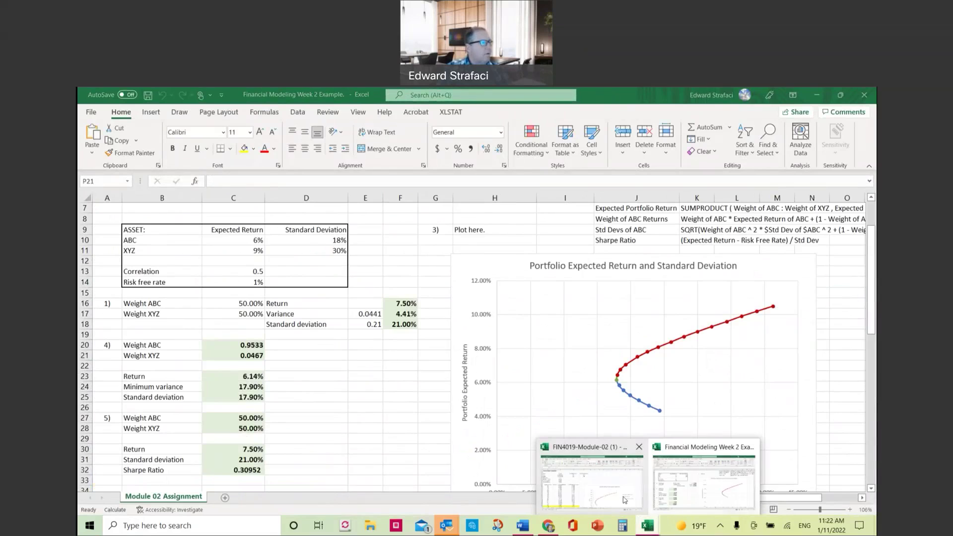
click(661, 504)
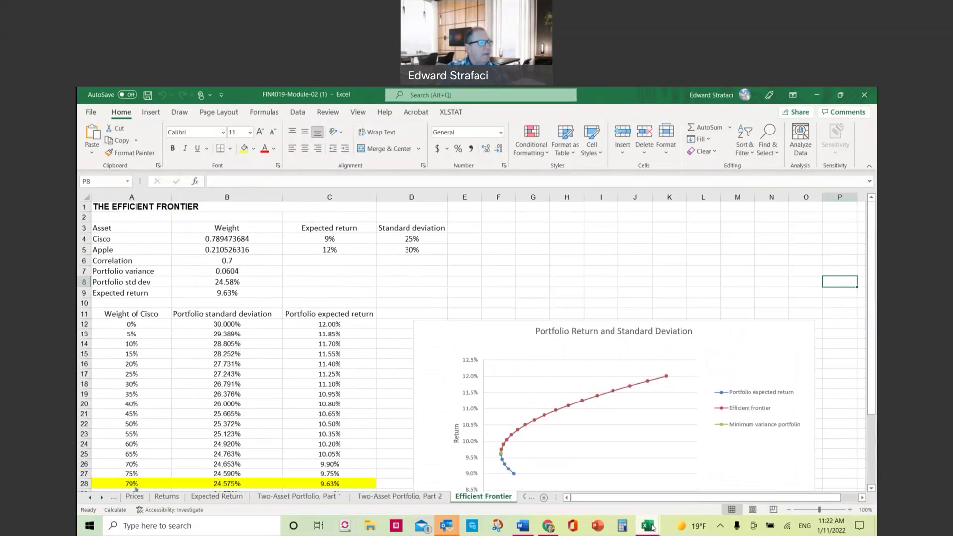
mouse_move(652, 527)
click(700, 510)
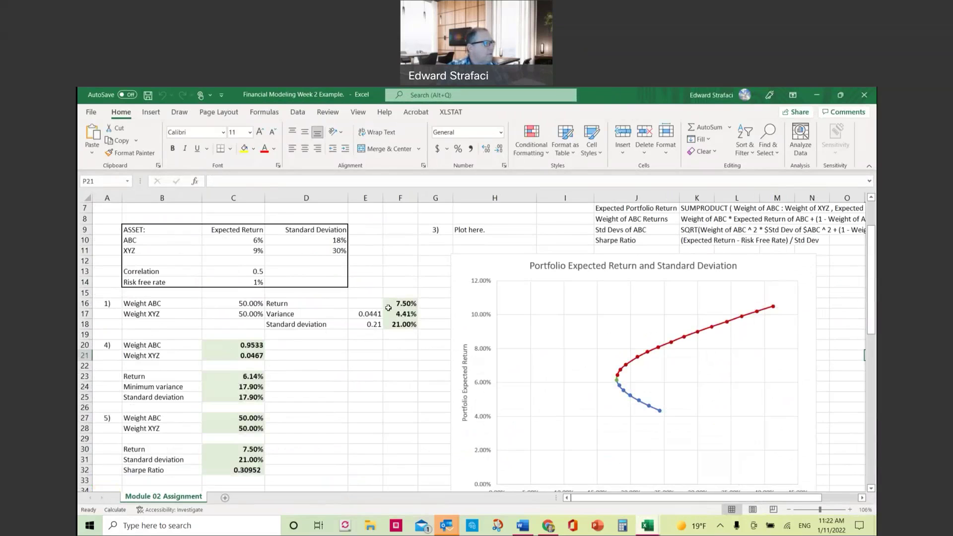
Step: Examine the example's weight, return and standard deviation table and its capital market line table
scroll(307, 353, down, 6)
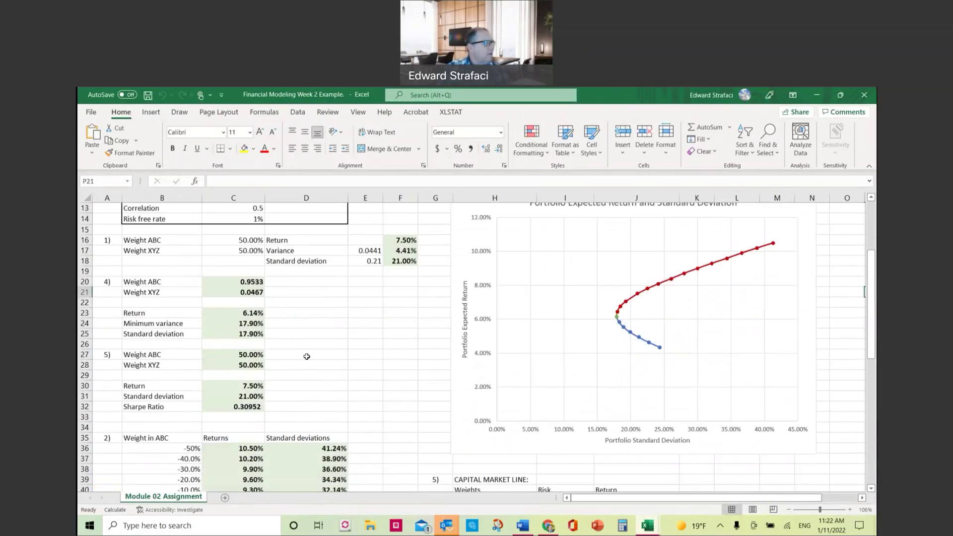
scroll(307, 358, down, 1)
scroll(553, 460, up, 2)
scroll(585, 446, down, 4)
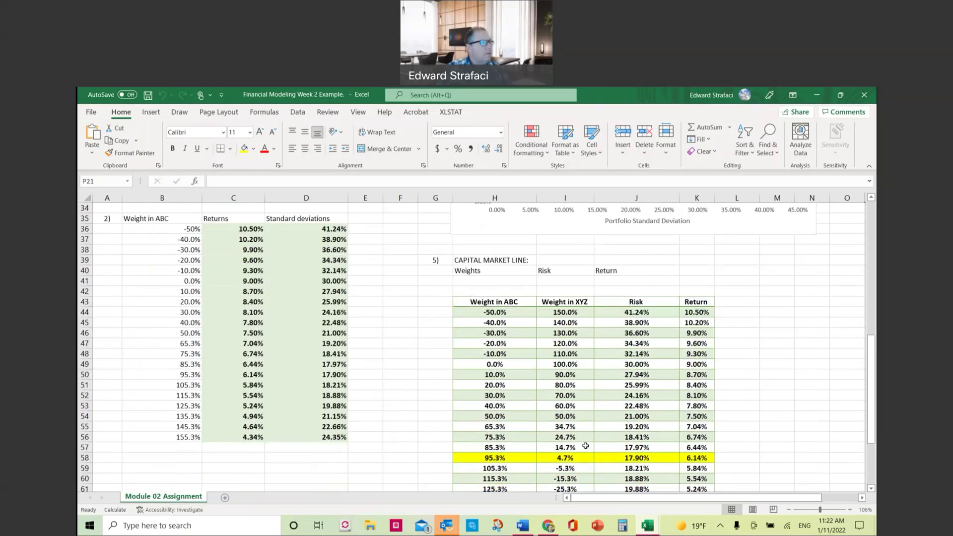
scroll(586, 446, up, 11)
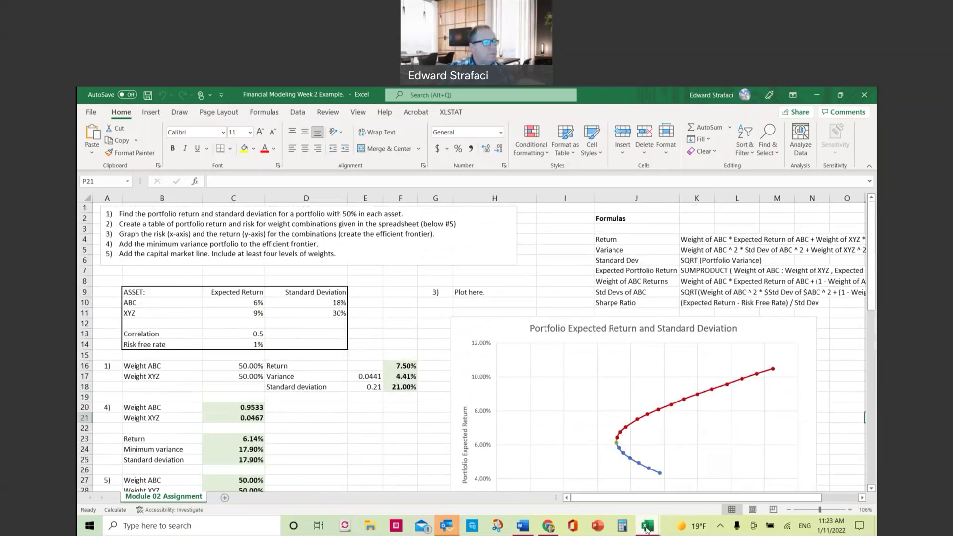
Step: Review the portfolio return chart on the Efficient Frontier sheet of FIN4019-Module-02 and return to the Week 2 example workbook
mouse_move(647, 525)
click(683, 484)
click(695, 501)
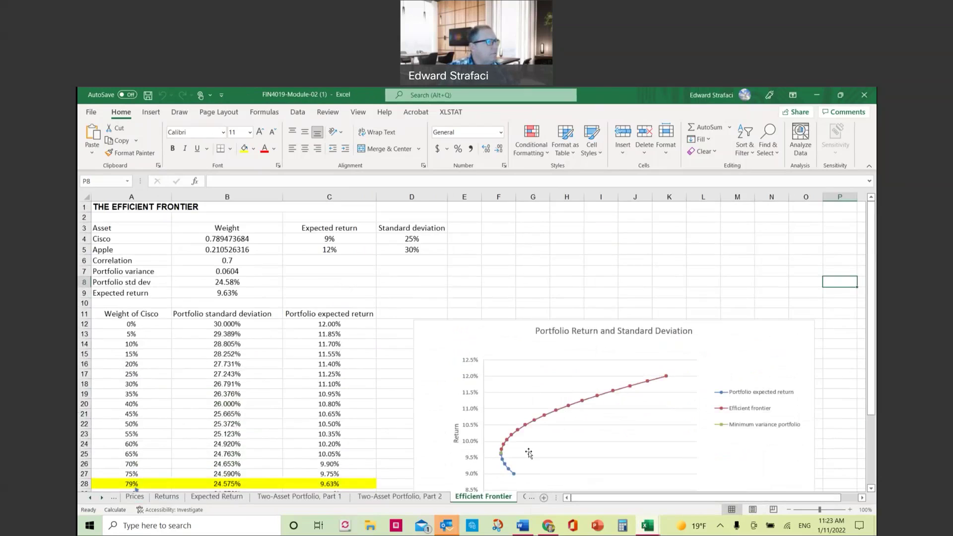
scroll(528, 453, up, 2)
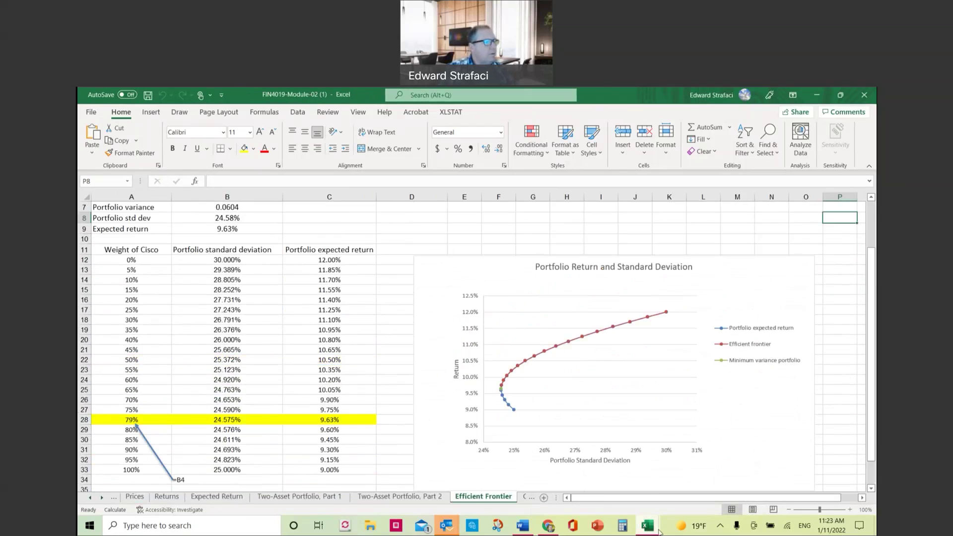
mouse_move(643, 528)
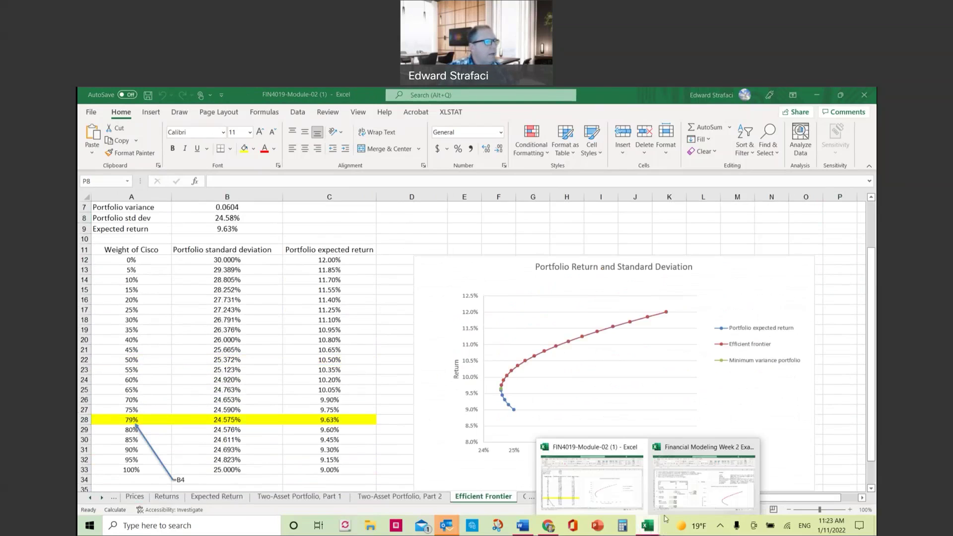
click(683, 498)
Step: Look over the example's Portfolio Expected Return and Standard Deviation chart alongside its numbered portfolio calculations
scroll(584, 439, down, 2)
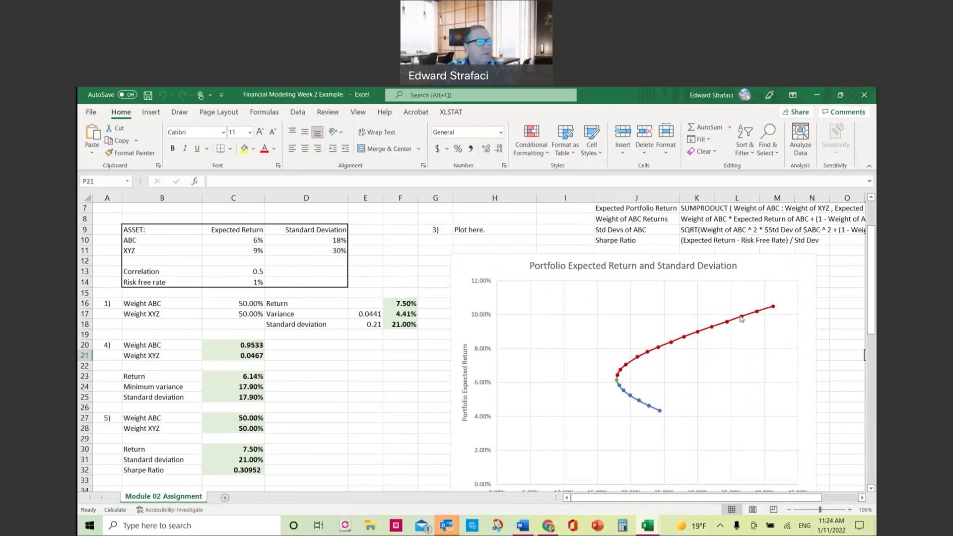
scroll(304, 372, down, 5)
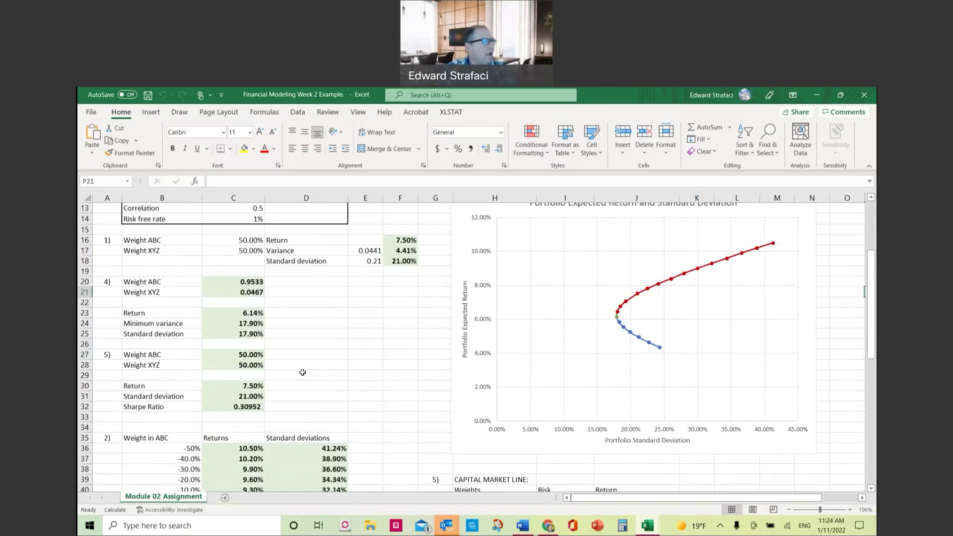
scroll(302, 372, down, 4)
scroll(308, 369, up, 8)
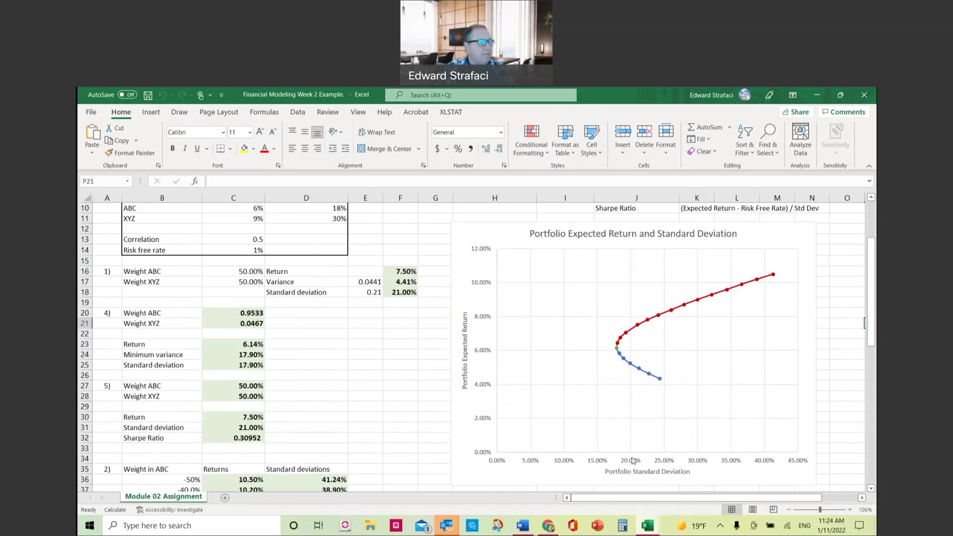
Step: Compare the highlighted minimum variance row of the Capital Market Line table with the matching point on the chart
scroll(613, 428, down, 9)
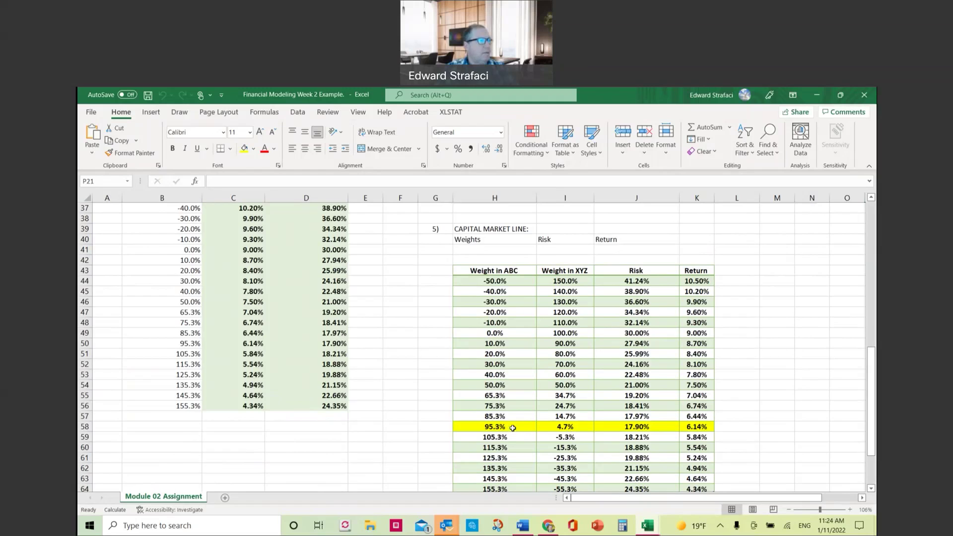
scroll(513, 428, up, 6)
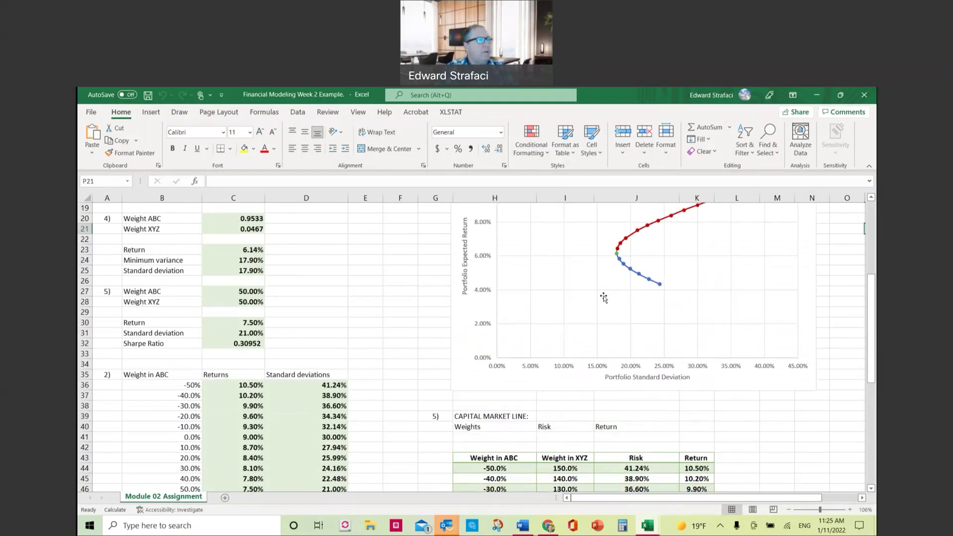
scroll(603, 298, up, 1)
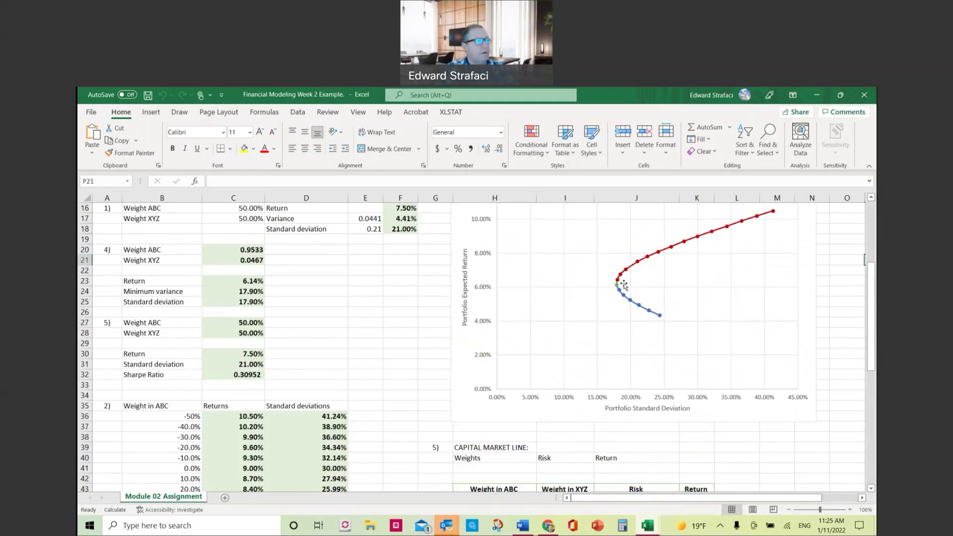
scroll(769, 244, up, 2)
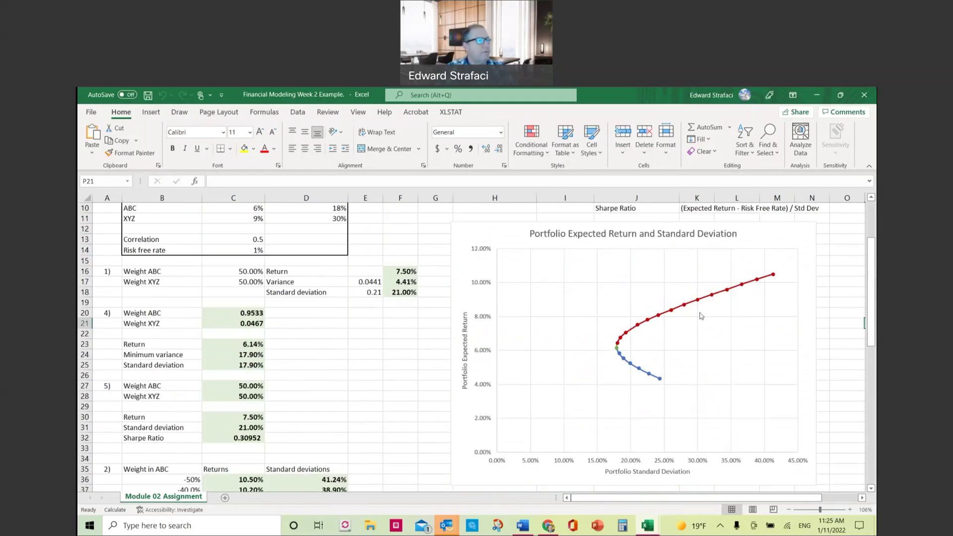
mouse_move(743, 288)
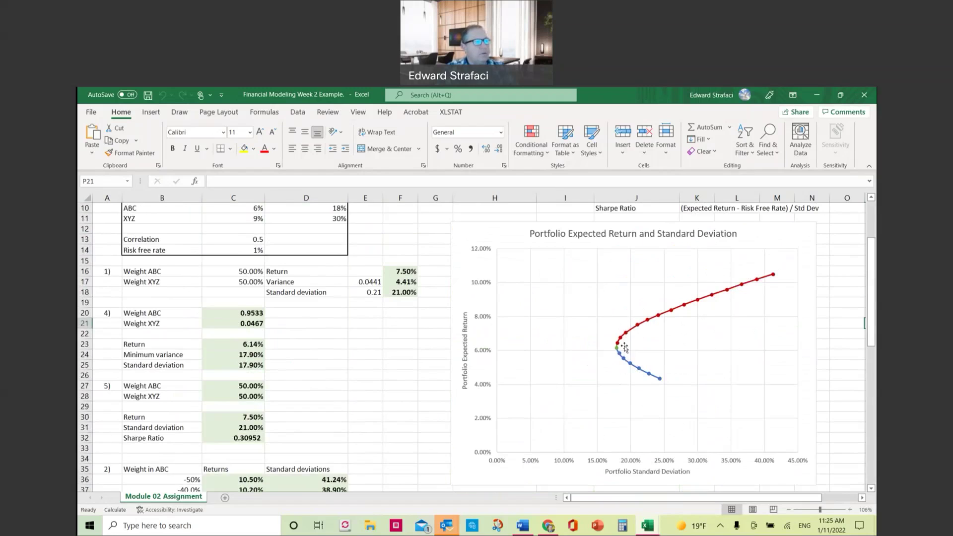
mouse_move(619, 349)
scroll(590, 405, down, 1)
scroll(590, 405, down, 7)
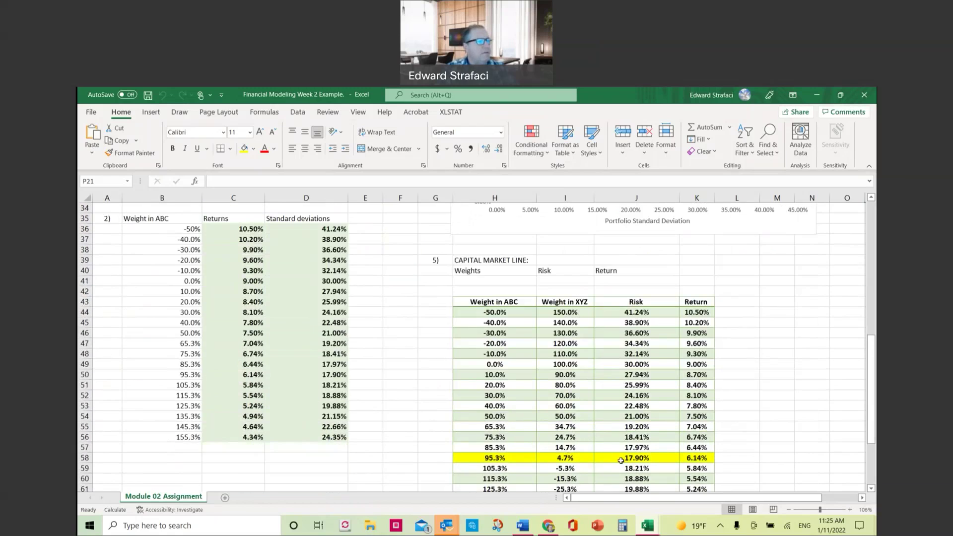
scroll(558, 388, up, 7)
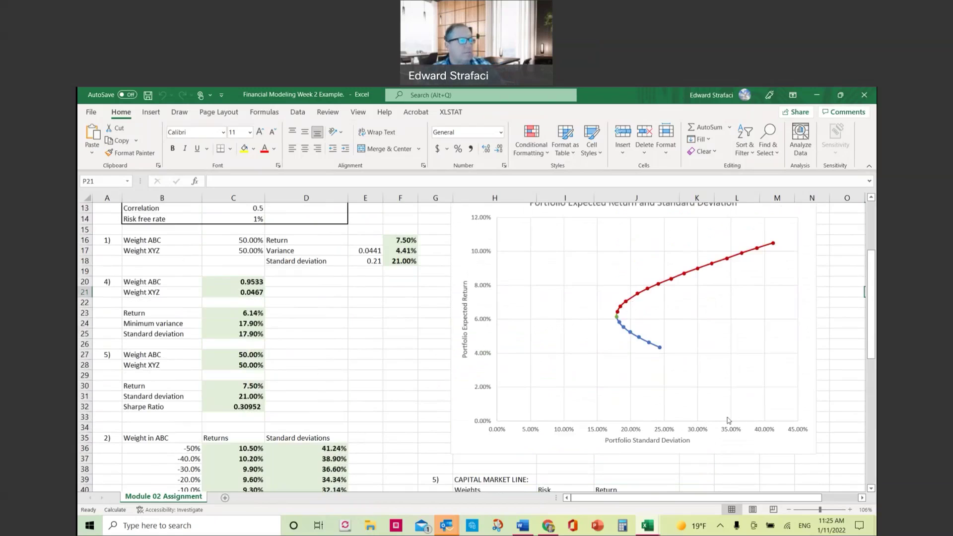
scroll(643, 307, up, 1)
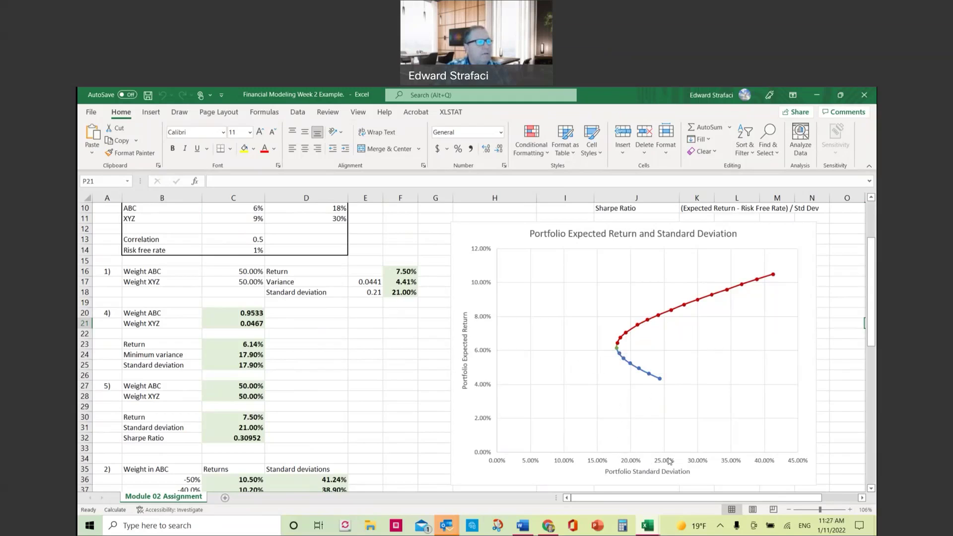
Step: Check the chart's efficient frontier curve against the risk and return columns of the Capital Market Line table
scroll(640, 440, down, 7)
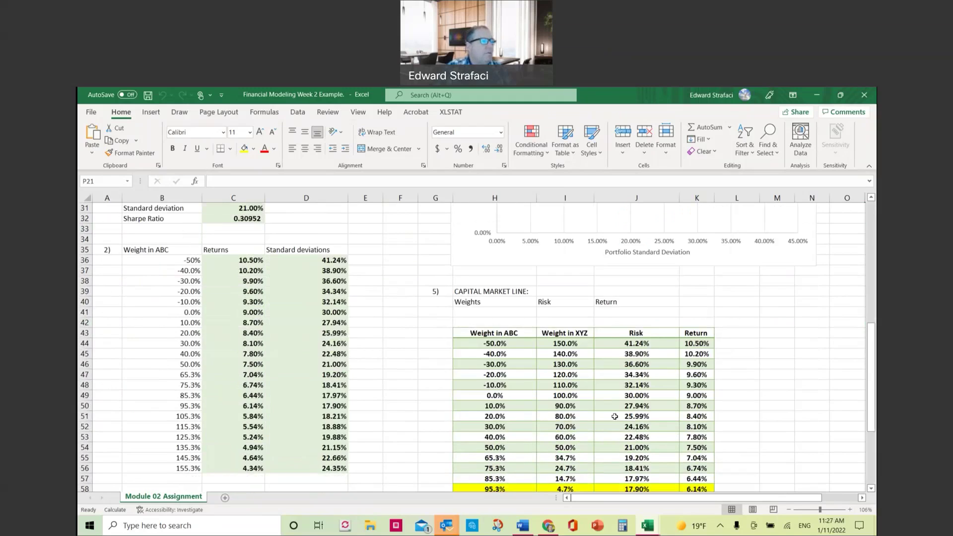
scroll(620, 430, up, 2)
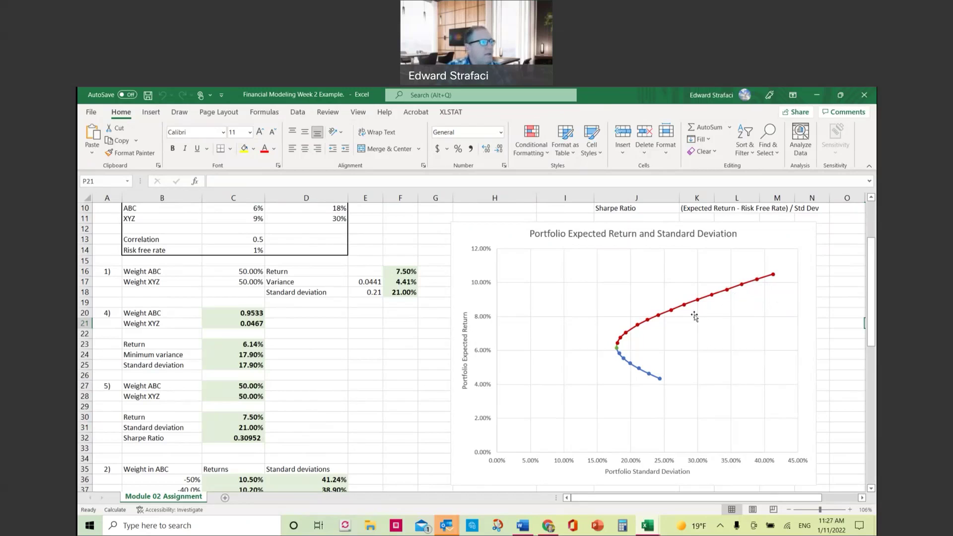
scroll(527, 329, up, 1)
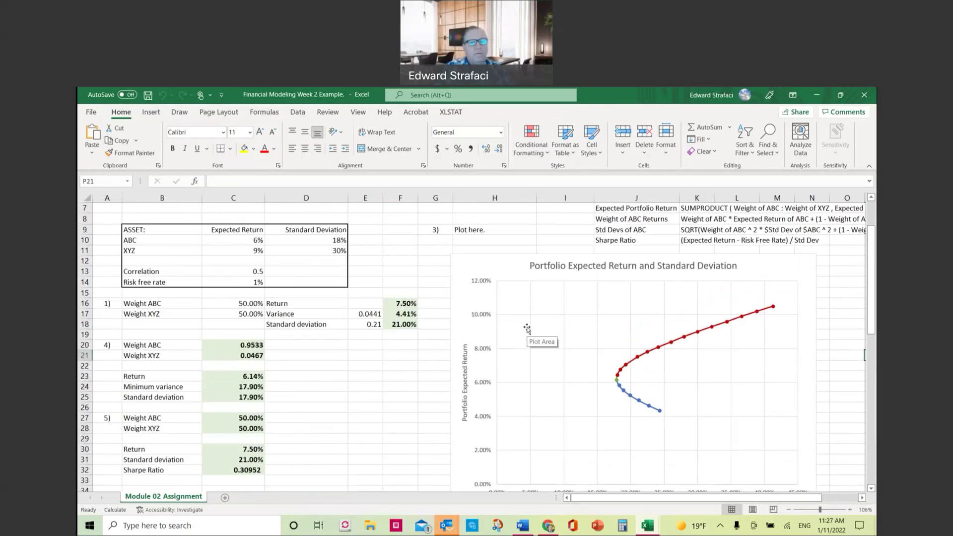
scroll(527, 329, down, 1)
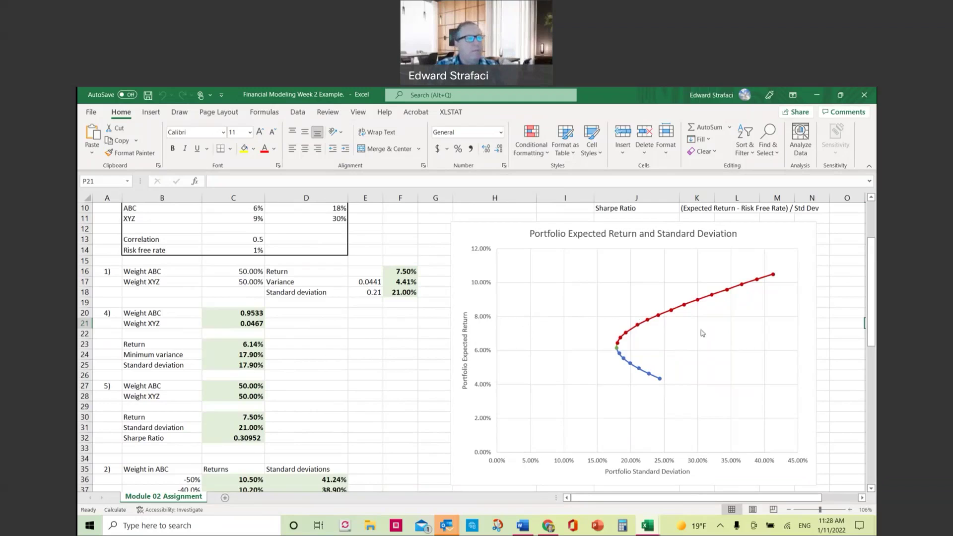
mouse_move(617, 359)
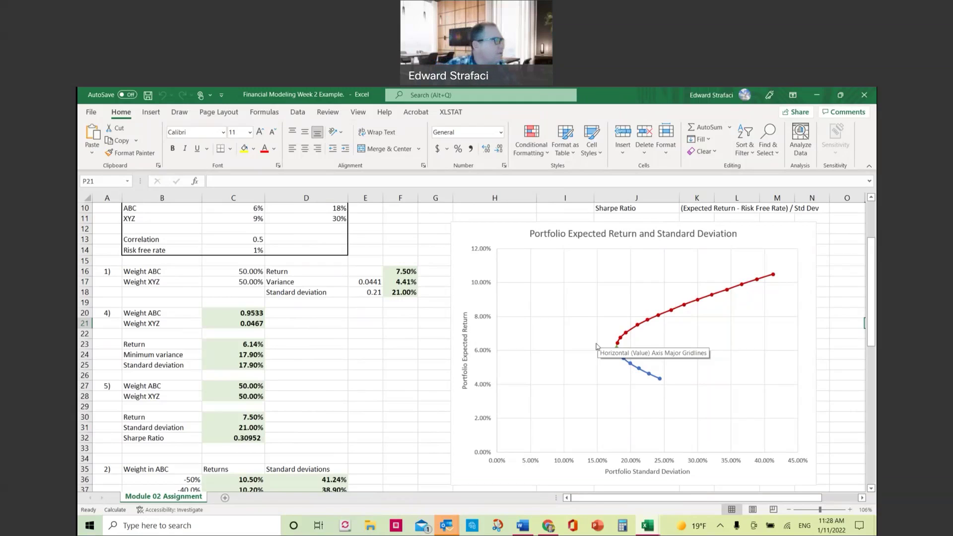
Step: Review the ABC weight table and the Capital Market Line table to their last rows, then return to the assignment instructions
scroll(307, 342, down, 7)
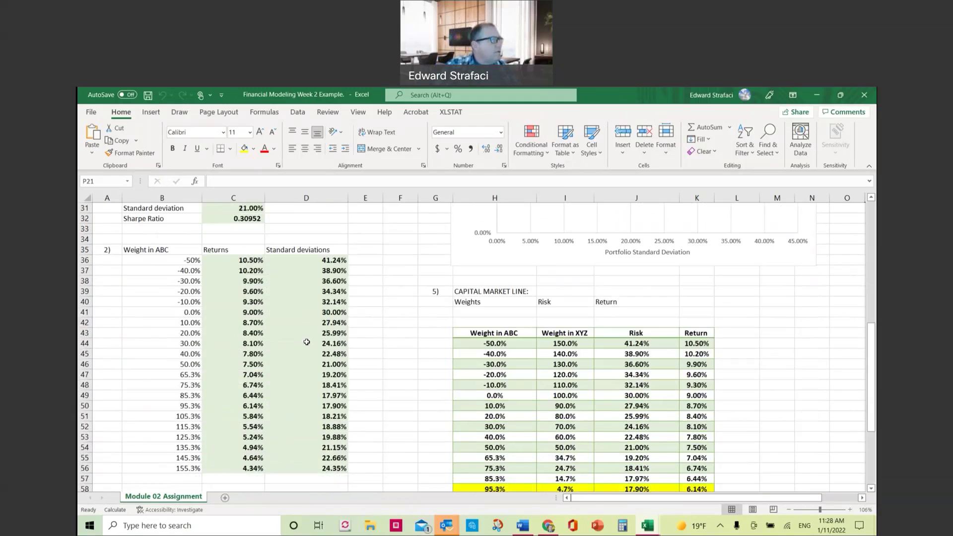
scroll(303, 349, down, 4)
scroll(536, 325, up, 4)
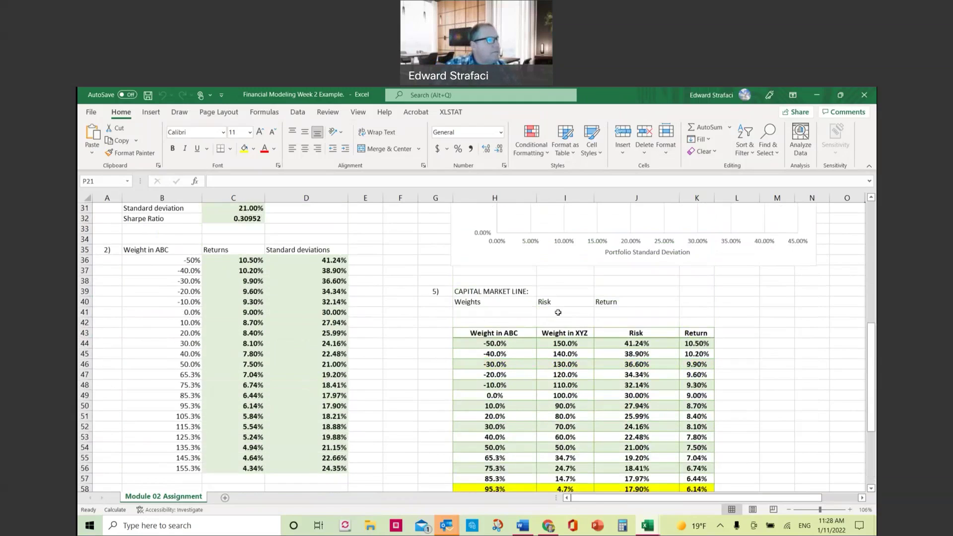
scroll(558, 312, down, 3)
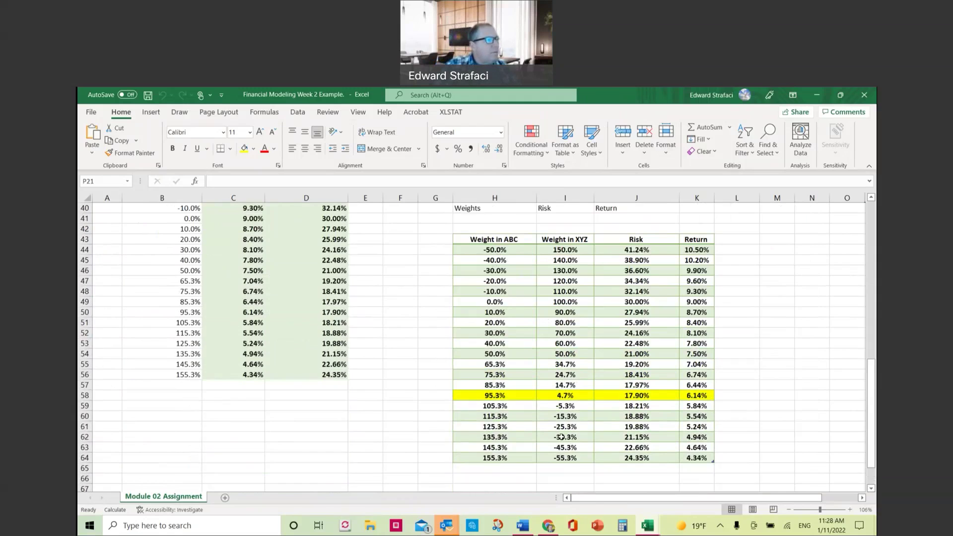
scroll(561, 437, down, 5)
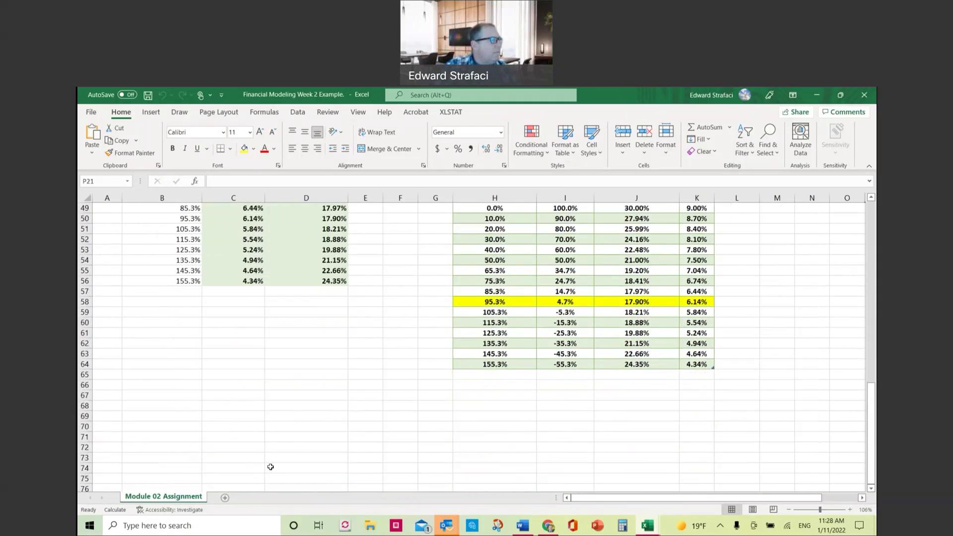
scroll(271, 465, up, 10)
scroll(270, 466, up, 8)
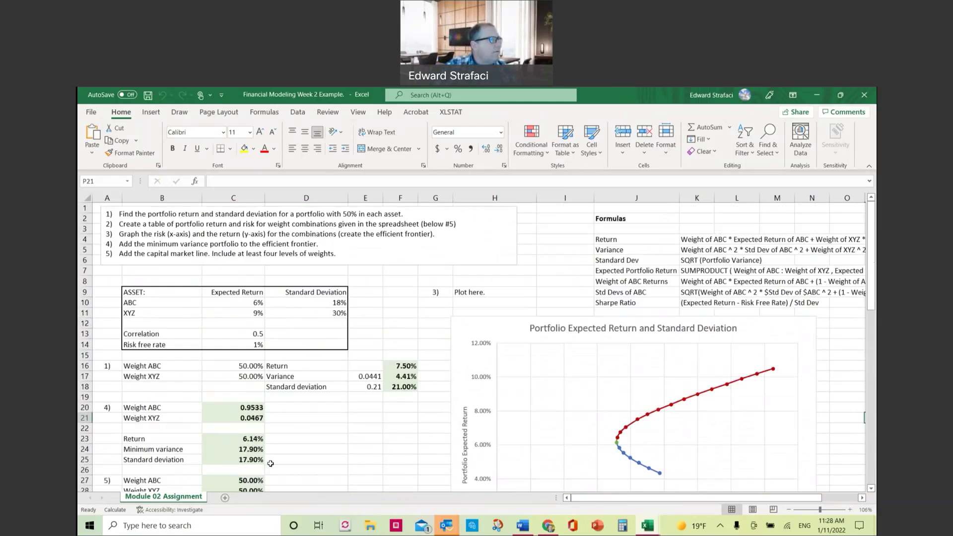
Step: Switch to the course page in Chrome and open Module 02 Knowledge Check - Monthly Returns
click(817, 90)
click(119, 183)
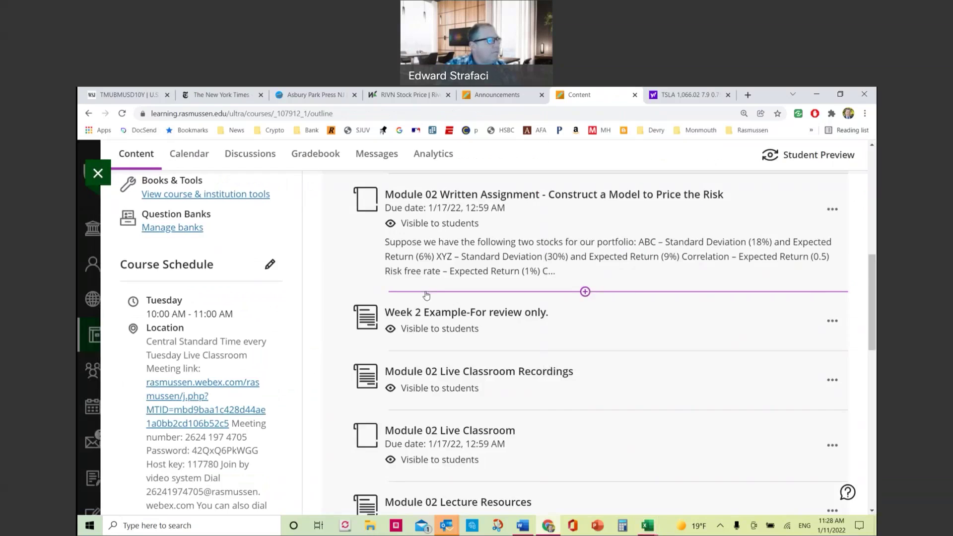
scroll(425, 296, down, 2)
scroll(426, 296, down, 3)
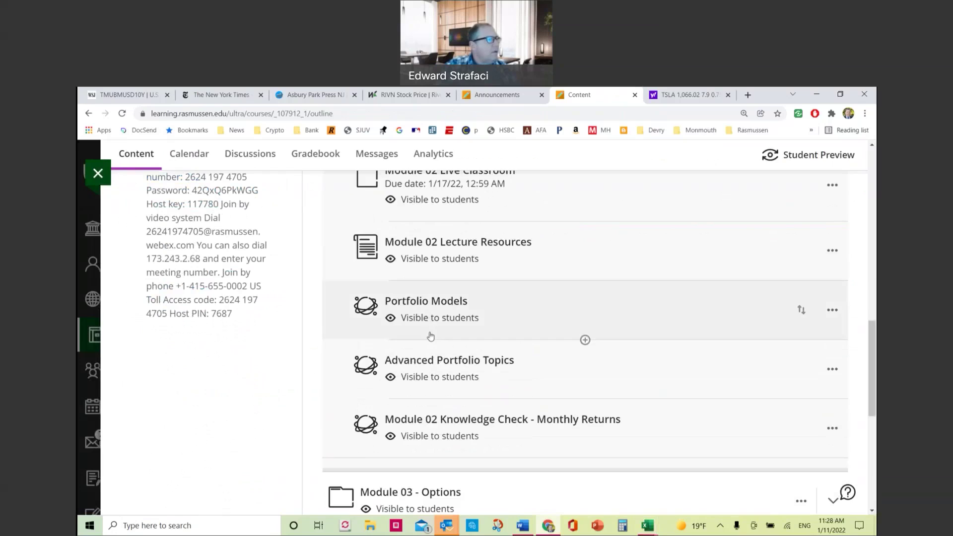
click(435, 420)
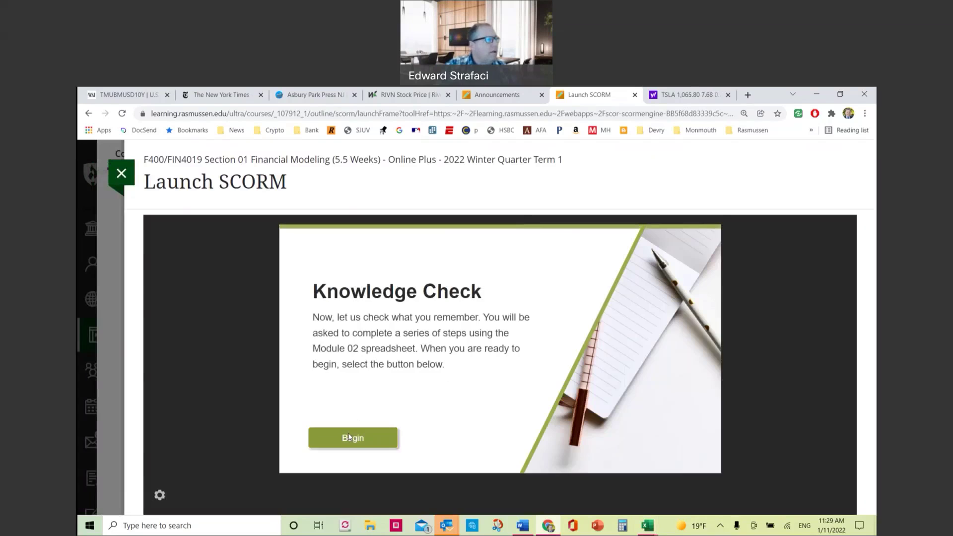
Step: Read the knowledge check's Disney and Vanguard 500 instructions through to question 1 and close it
click(350, 436)
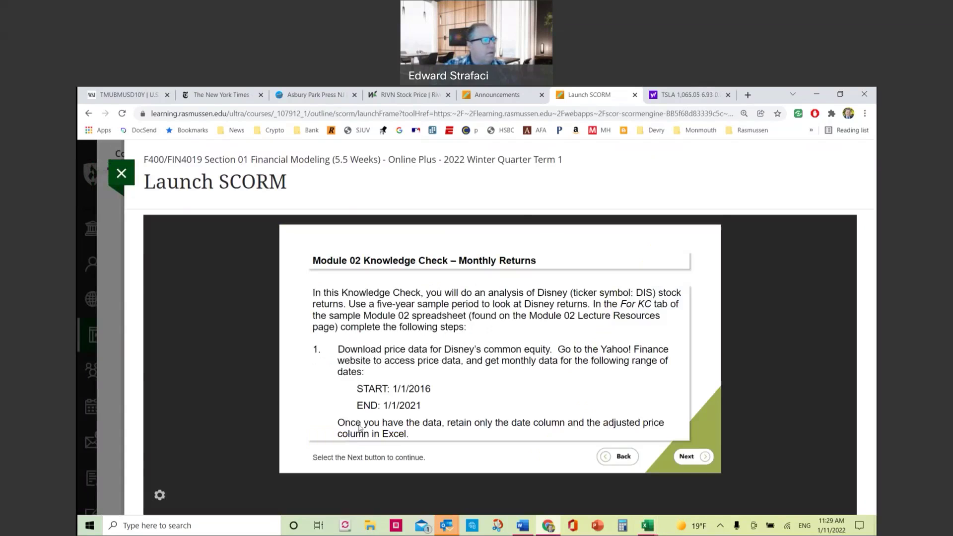
click(693, 458)
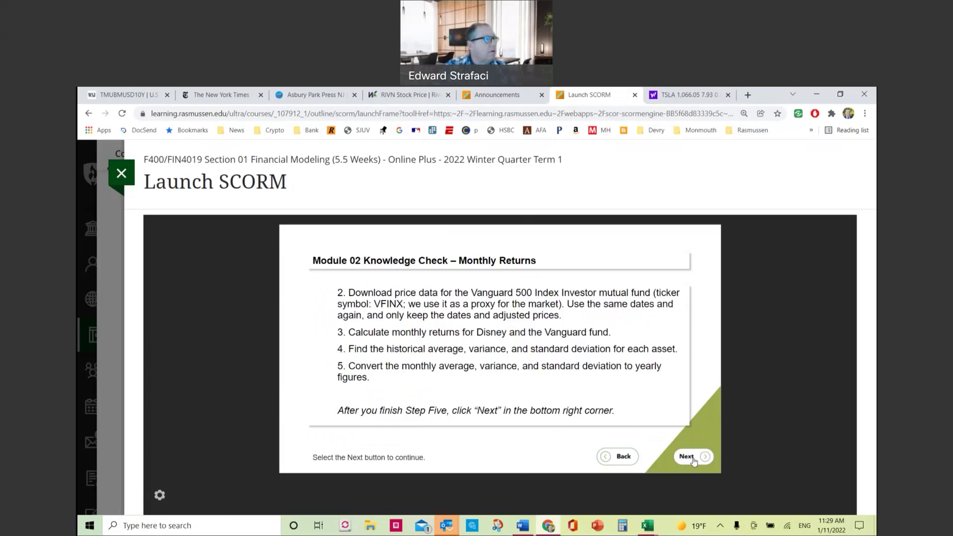
click(694, 459)
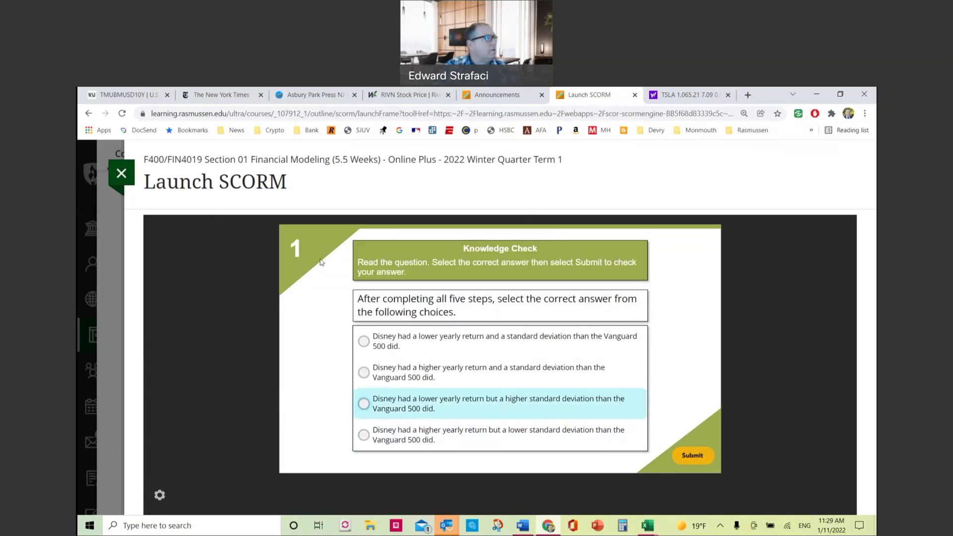
click(125, 171)
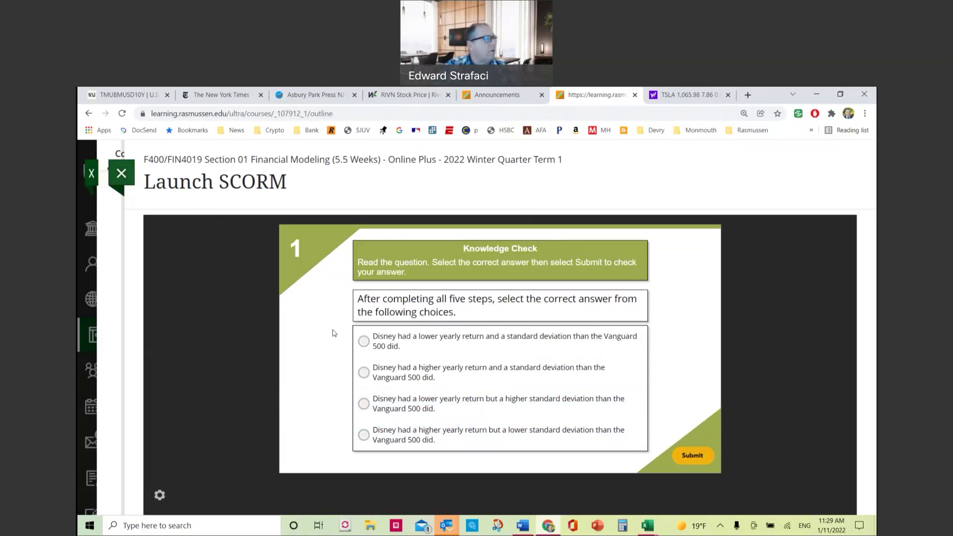
Step: Look over the Module 02 – Portfolio Models items in the course content list, including the written assignment and live classroom
scroll(381, 344, up, 3)
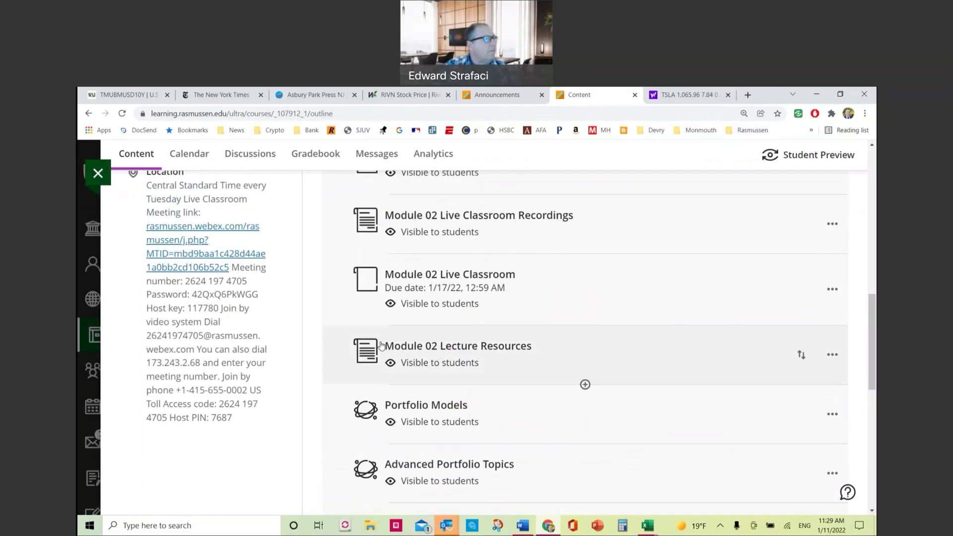
scroll(381, 345, up, 1)
scroll(382, 345, up, 2)
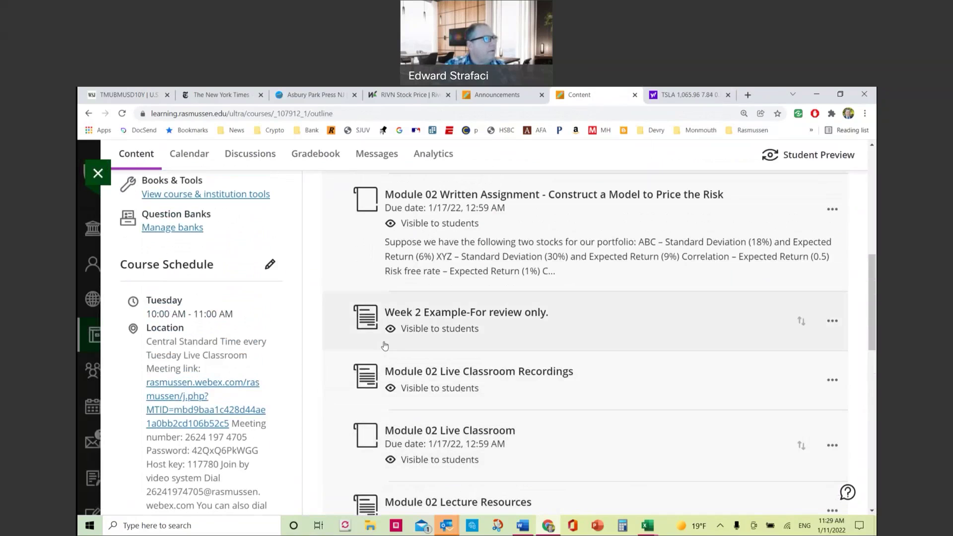
scroll(432, 340, up, 2)
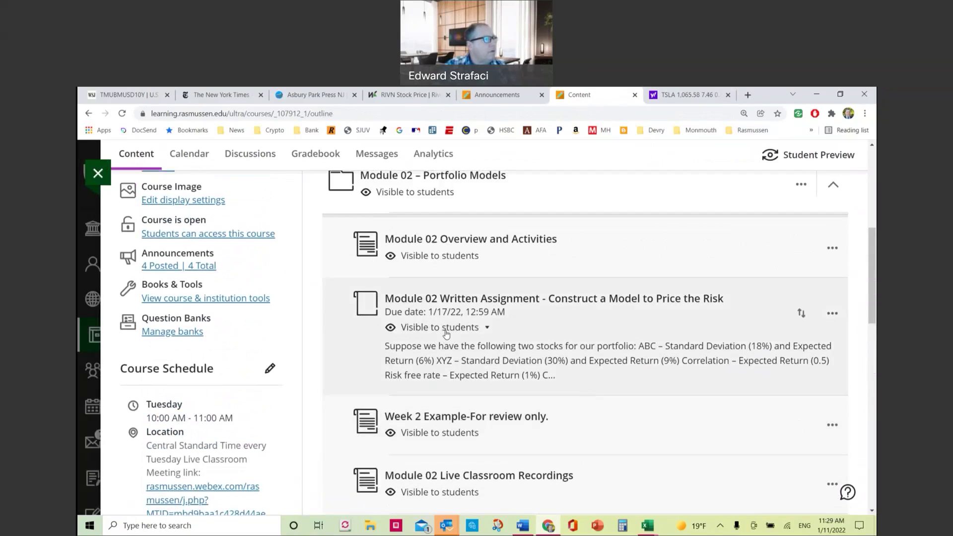
scroll(446, 334, down, 4)
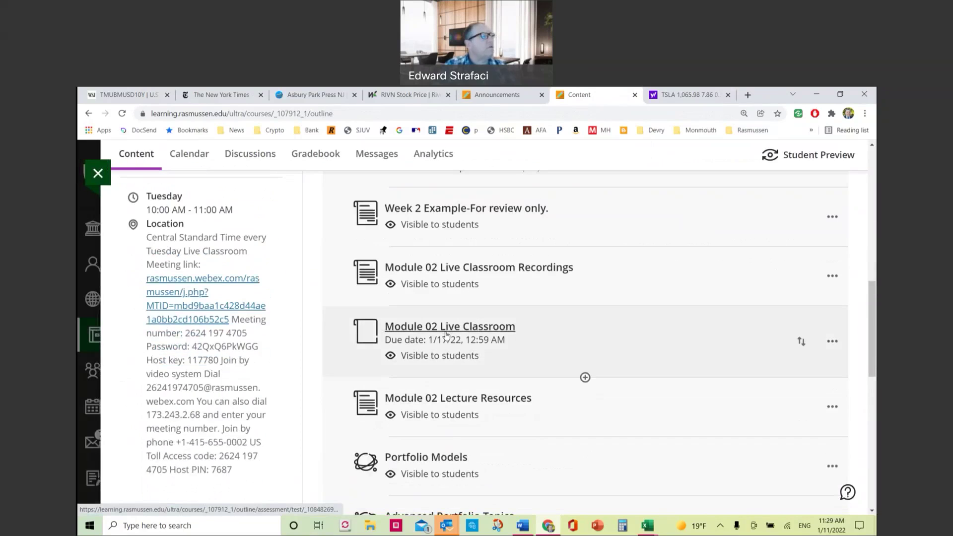
Step: Look over the Module 03 to Module 06 folders in the course content list, and view the course's messages page
scroll(446, 335, down, 5)
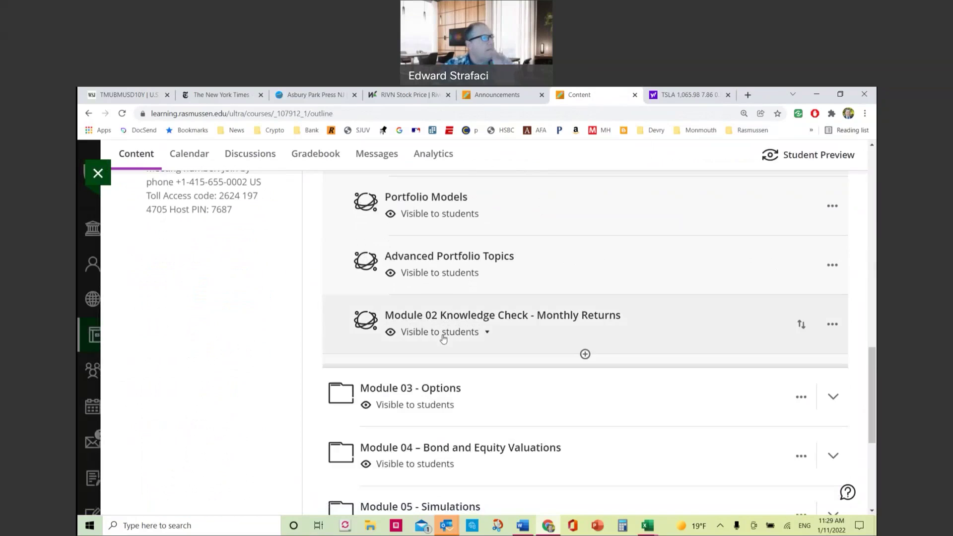
scroll(442, 345, down, 2)
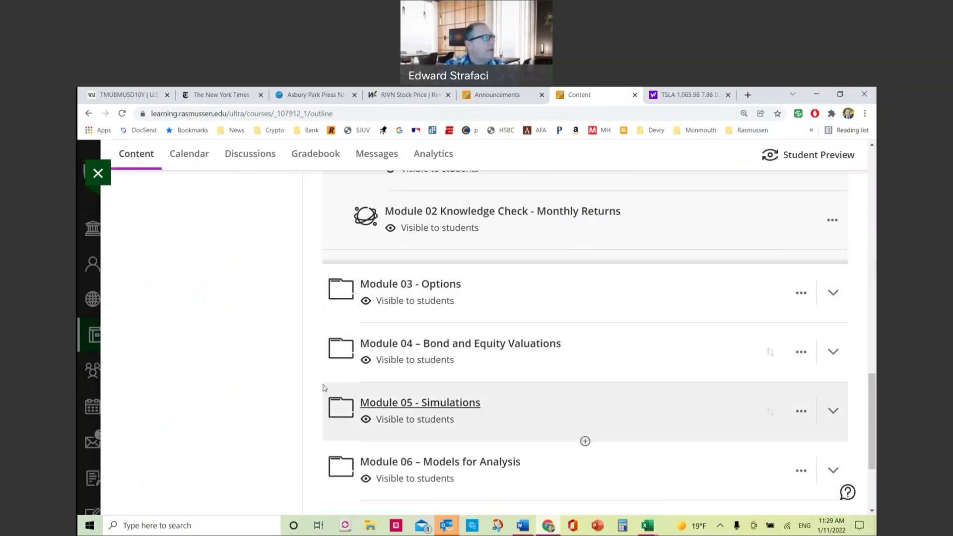
scroll(324, 387, up, 4)
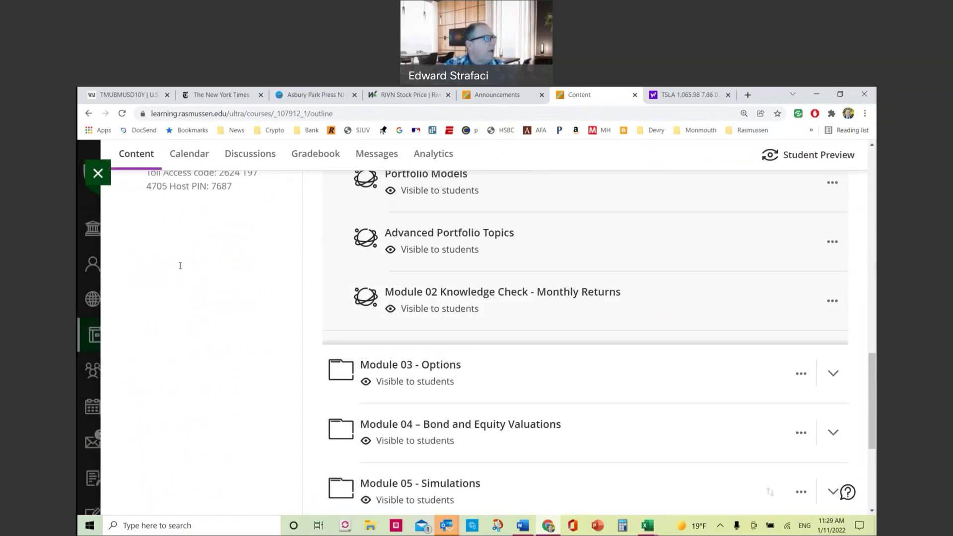
click(364, 157)
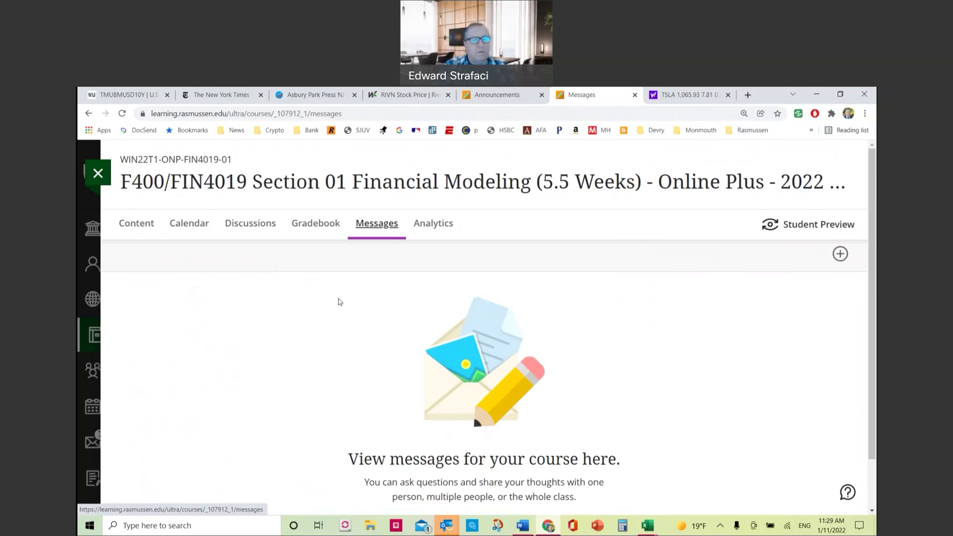
Step: Return to the current courses list and reopen the F400/FIN4019 Section 01 Financial Modeling course for 2022 Winter Quarter Term 1
click(98, 172)
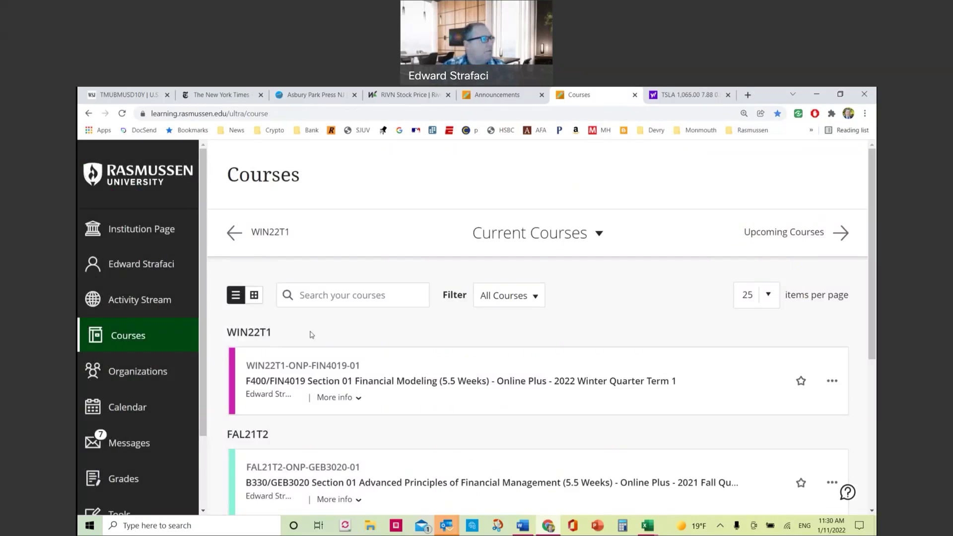
click(304, 365)
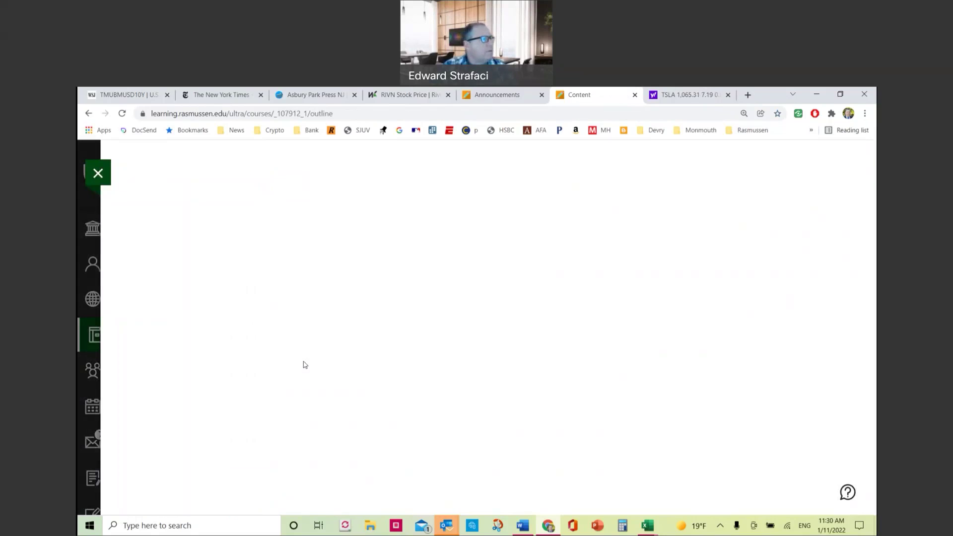